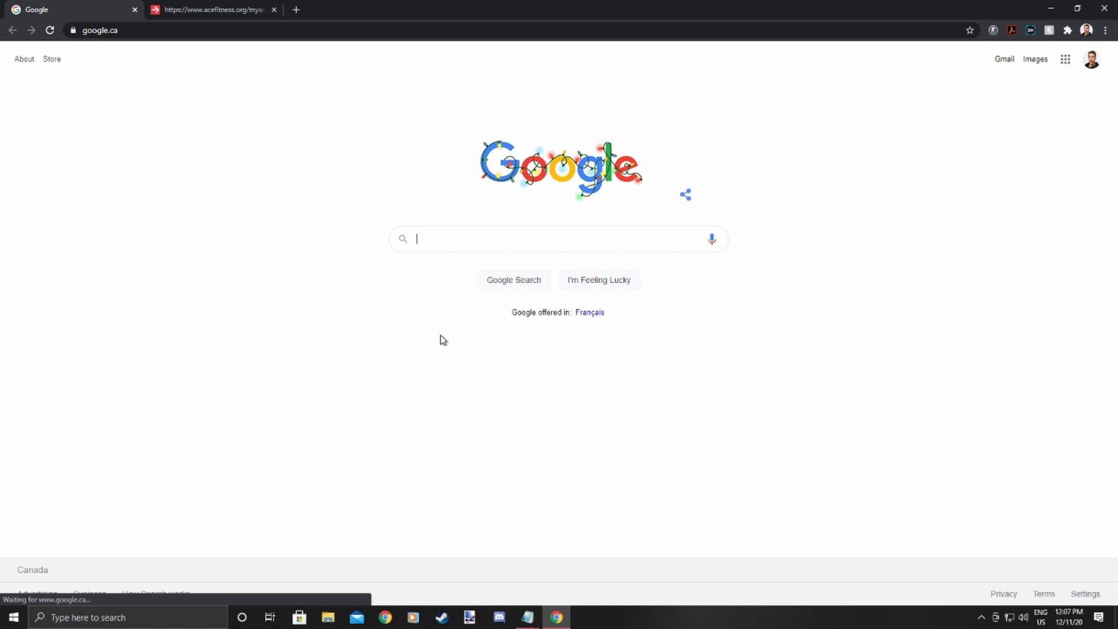
Search Google for steam and open the Steam store's Install Steam page.
text(steam)
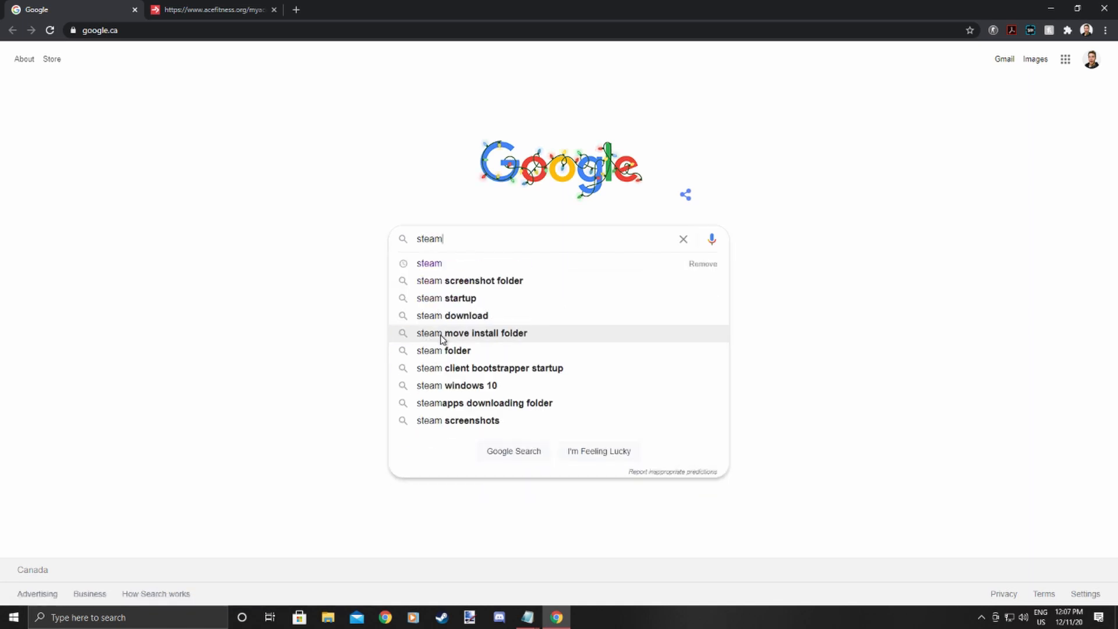
click(504, 265)
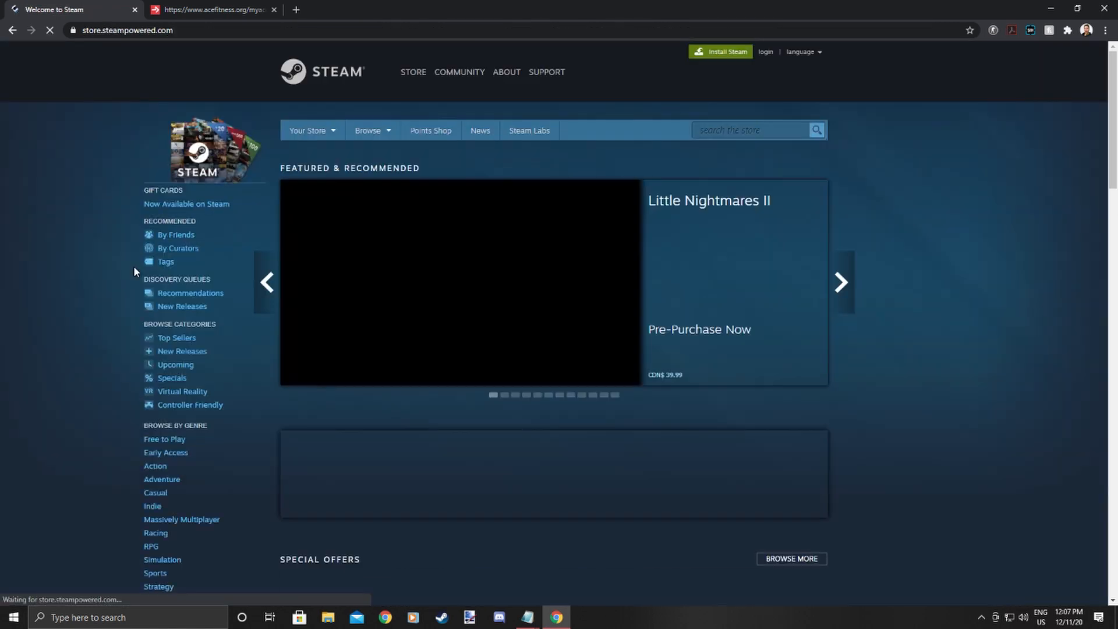
click(724, 53)
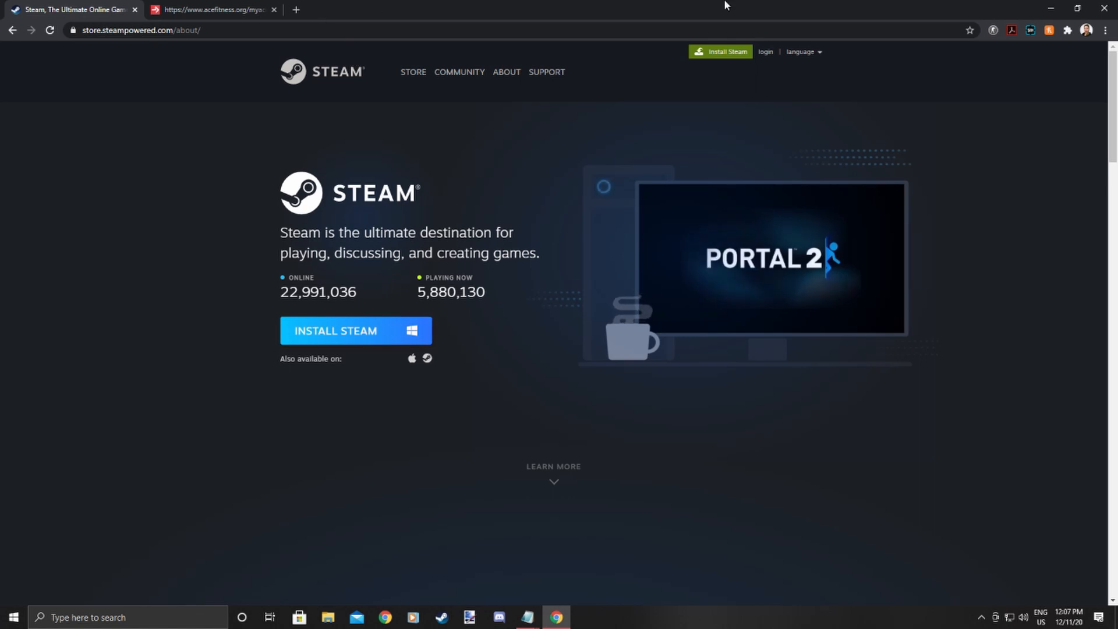
In a new tab, search for obs, open the OBS Studio website, and choose the Windows download.
key(ctrl+t)
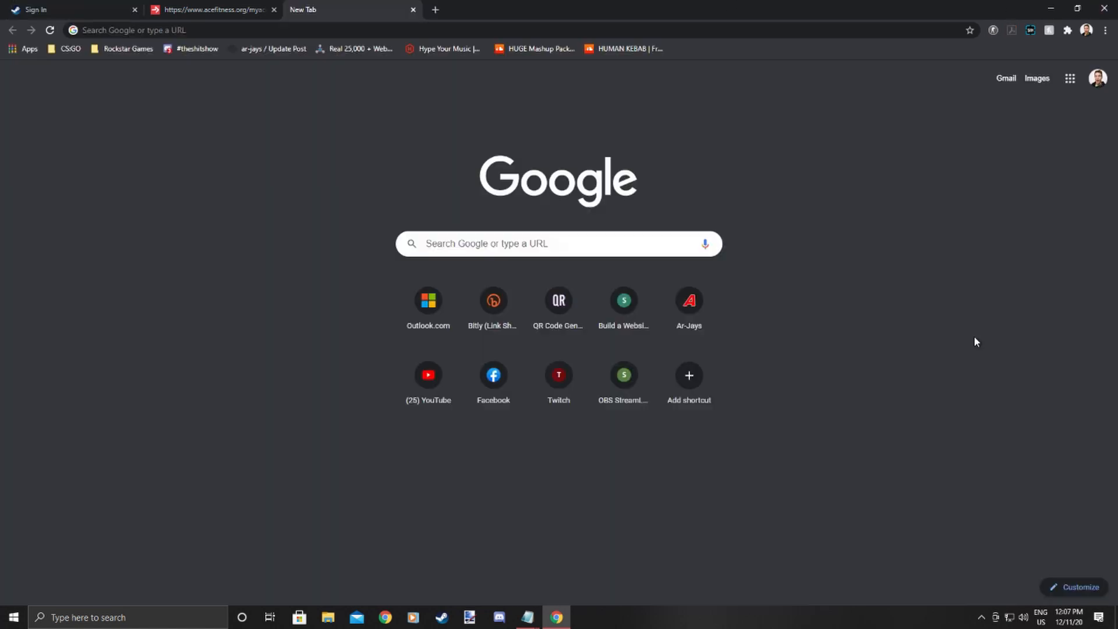
click(589, 253)
text(obs)
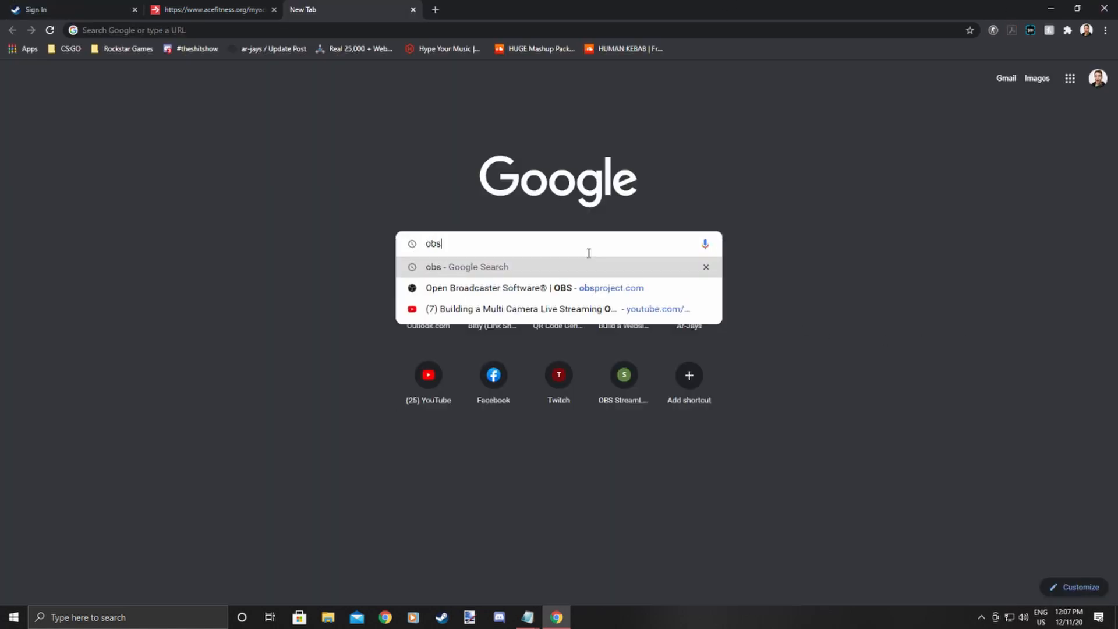
key(Return)
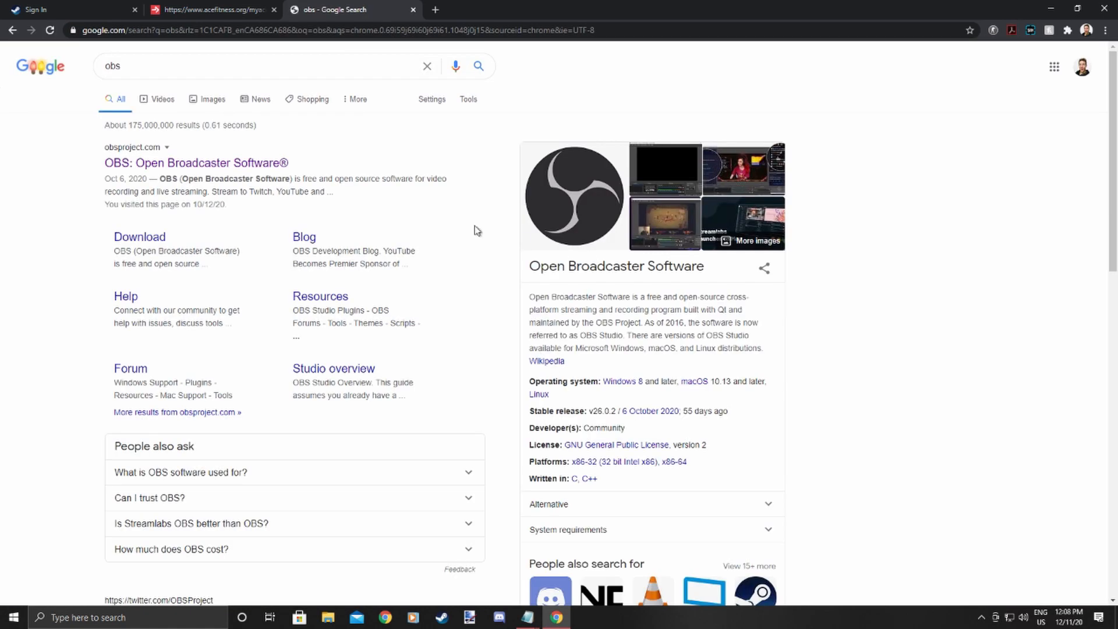
click(256, 164)
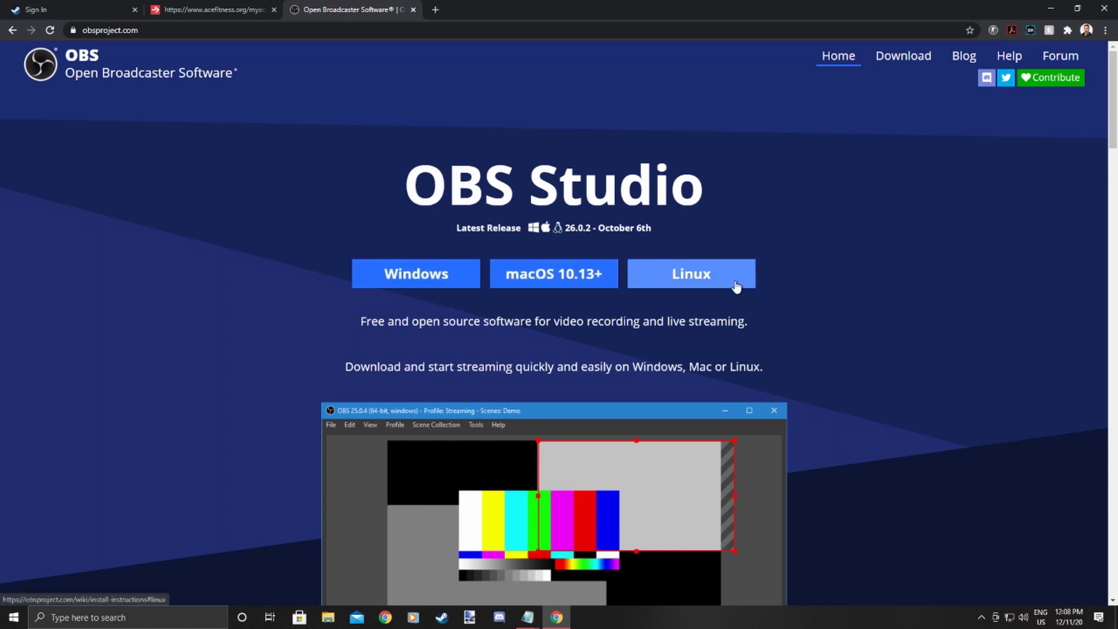
click(399, 283)
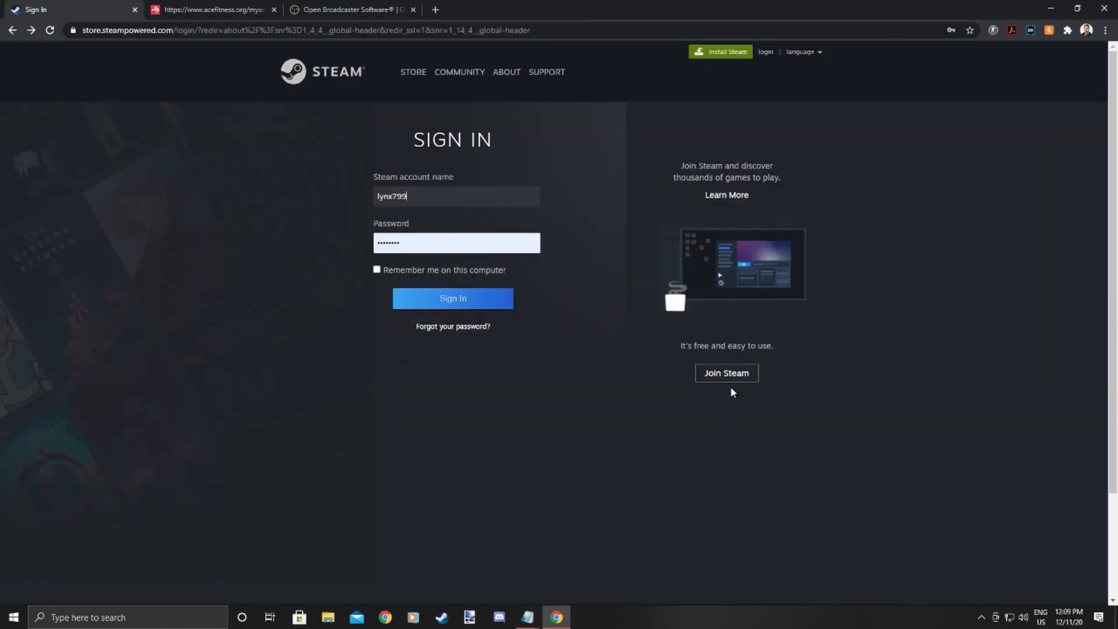
click(731, 377)
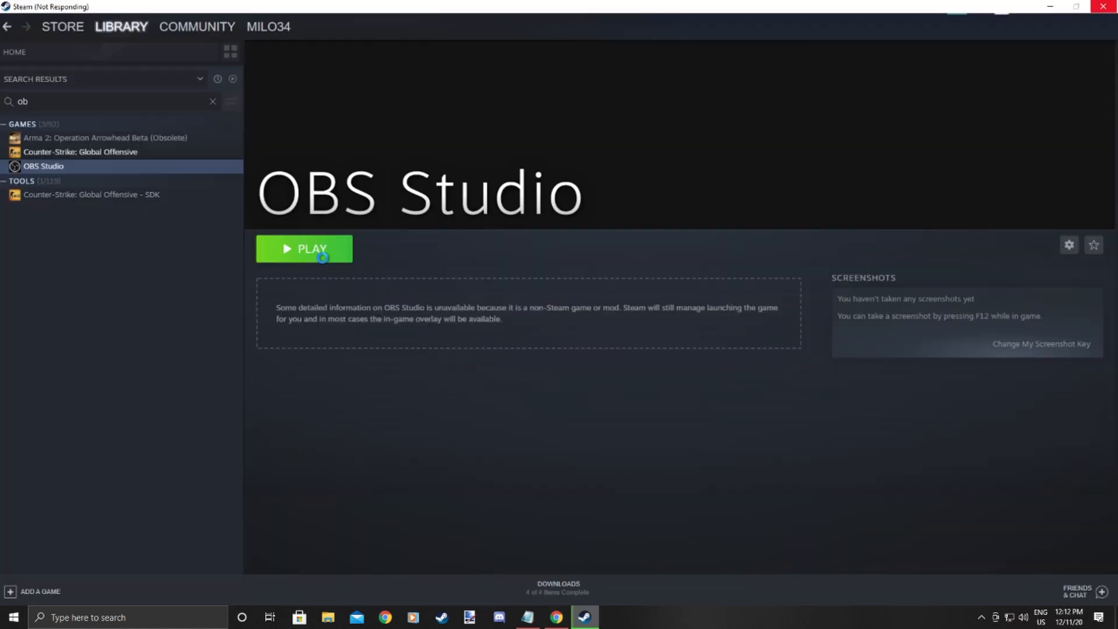
click(319, 255)
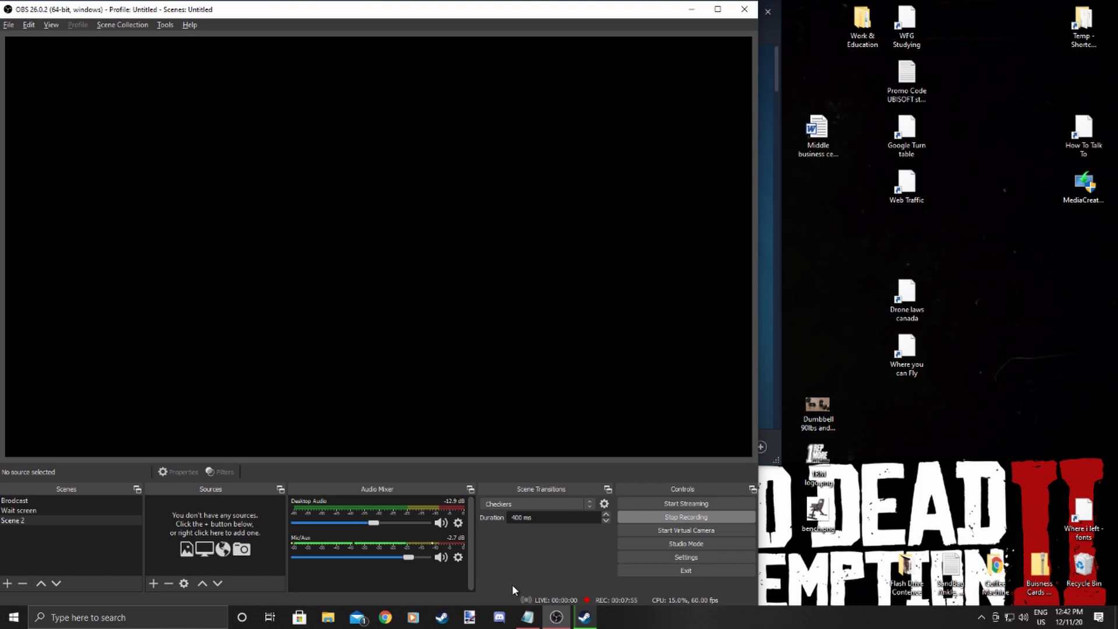
click(585, 617)
click(585, 617)
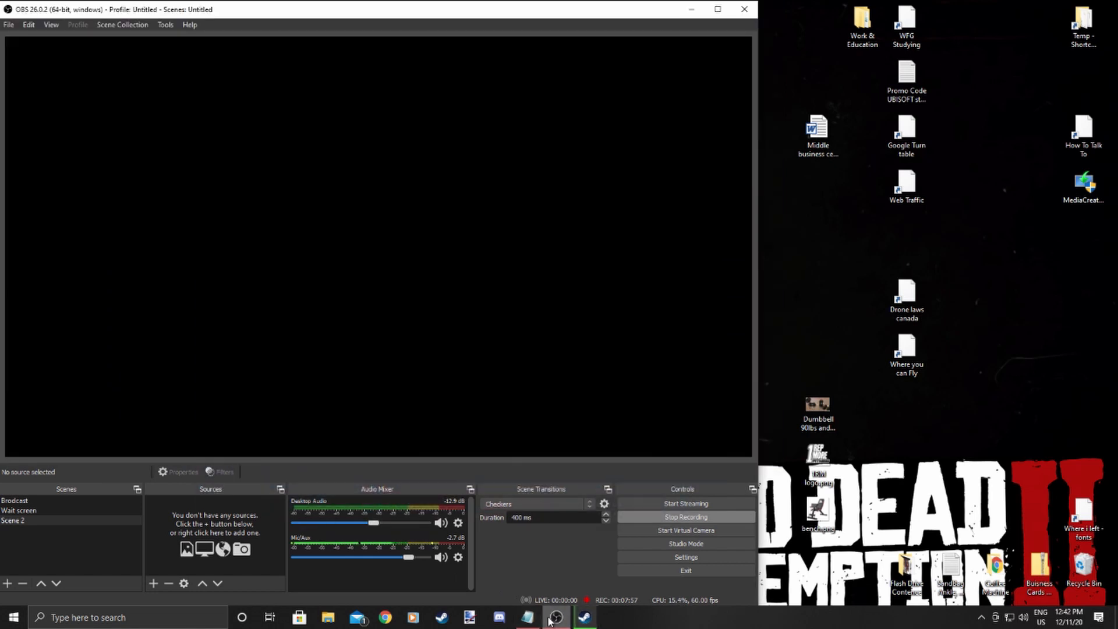
Add a new Display Capture source to Scene 2 using Display 1 with cursor capture.
click(157, 586)
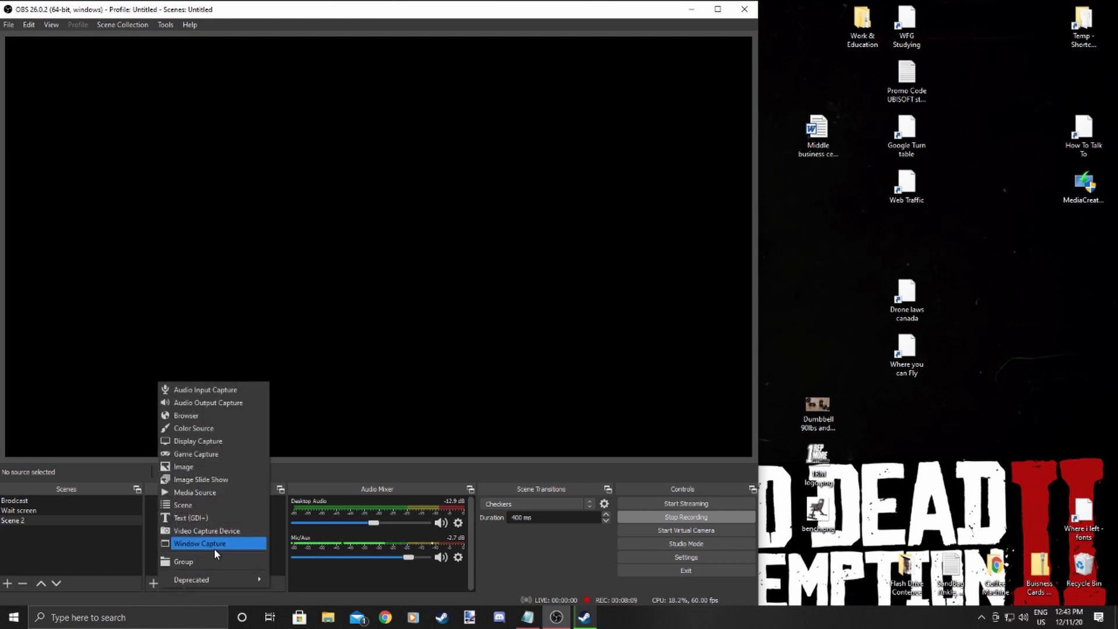
click(213, 440)
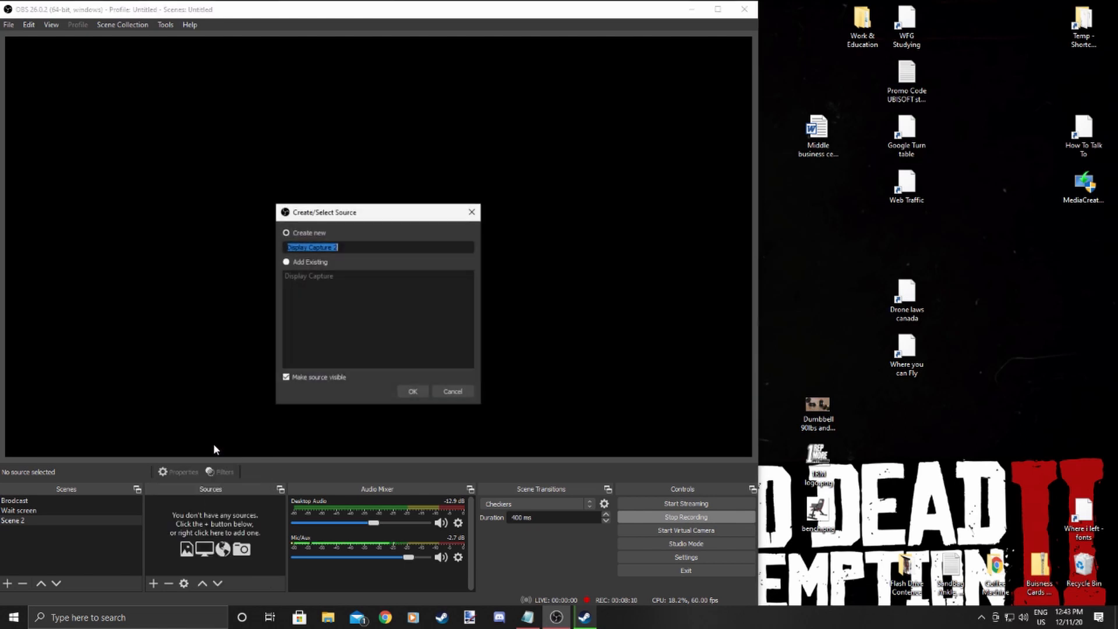
click(417, 393)
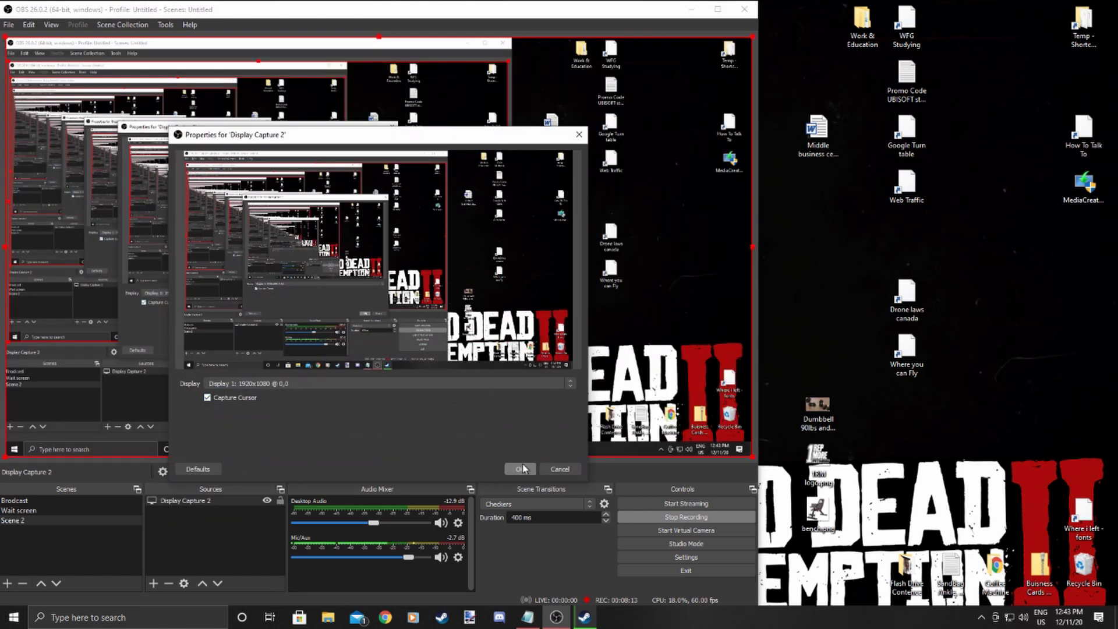
click(521, 469)
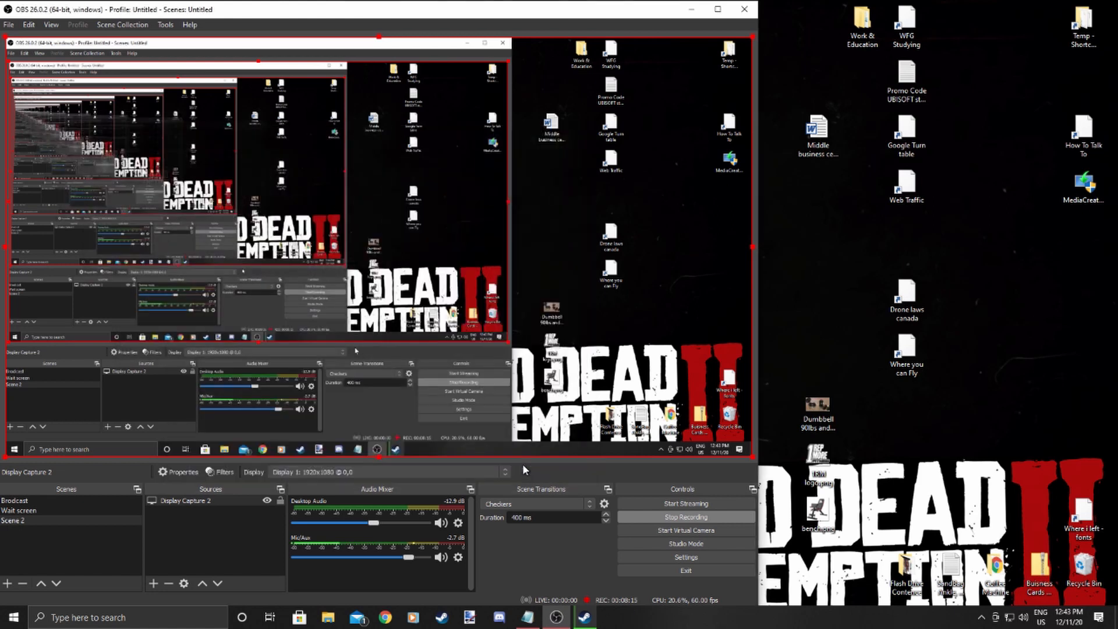
Scale the display capture down from its lower-right corner to about three quarters of the canvas.
mouse_move(673, 396)
mouse_down()
mouse_move(706, 449)
mouse_move(700, 341)
mouse_move(669, 395)
mouse_up()
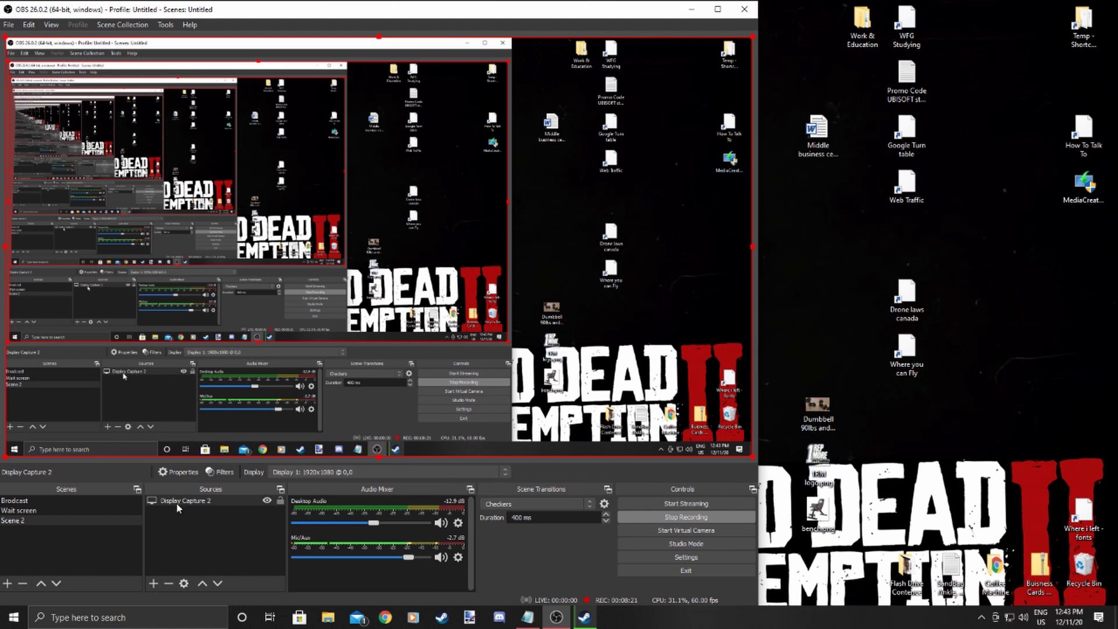
drag(754, 458, 563, 289)
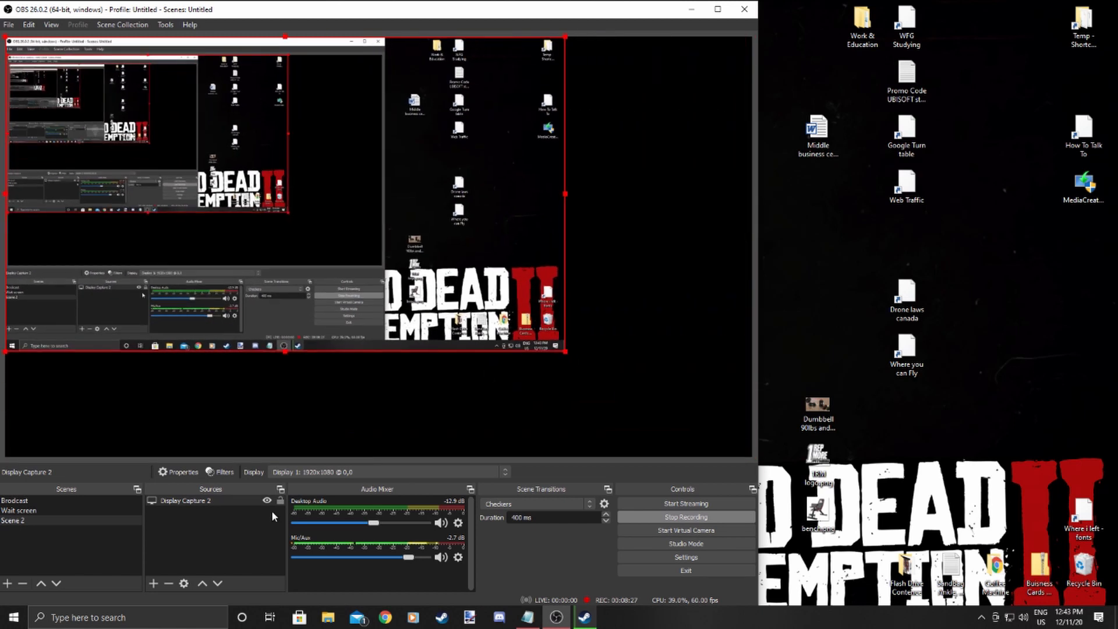
Add a new Video Capture Device source using the Logitech QuickCam Pro 5000 webcam.
click(155, 582)
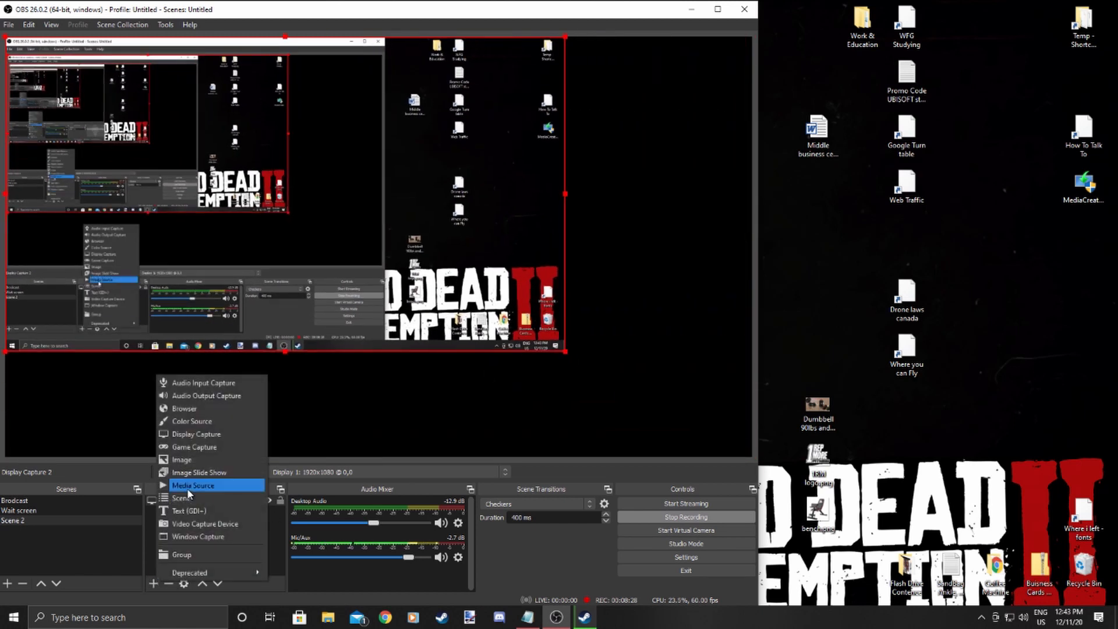
click(225, 528)
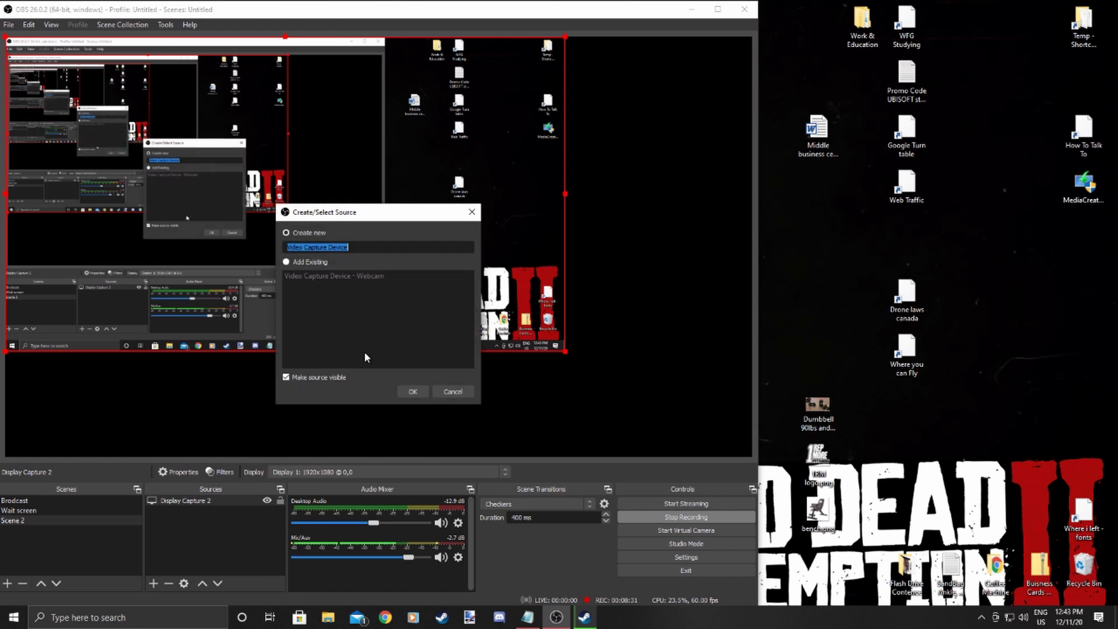
click(413, 391)
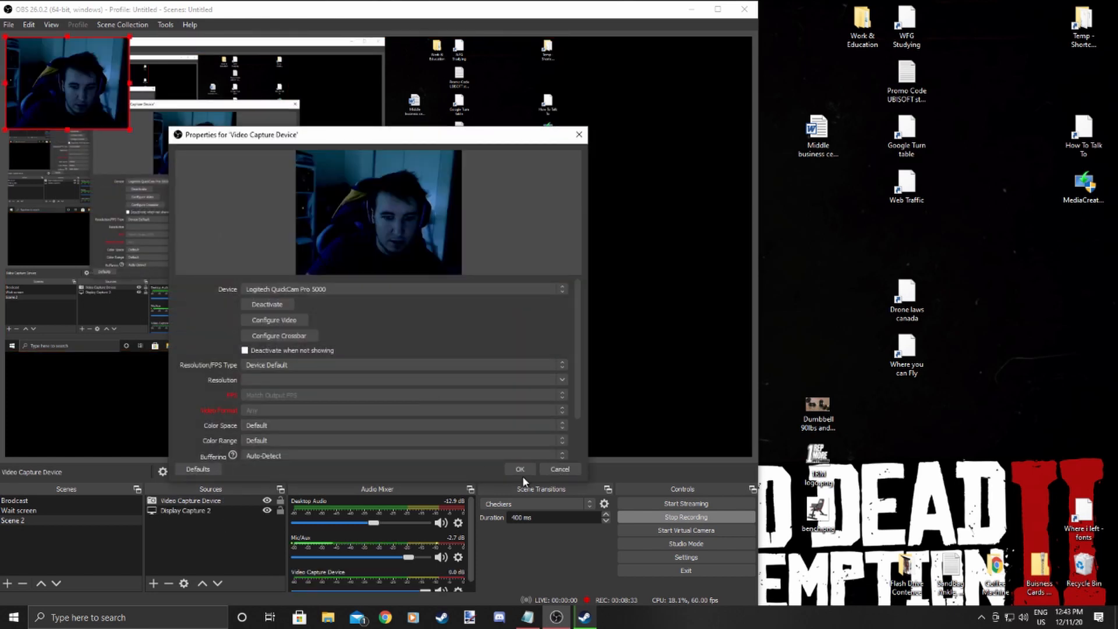
click(520, 470)
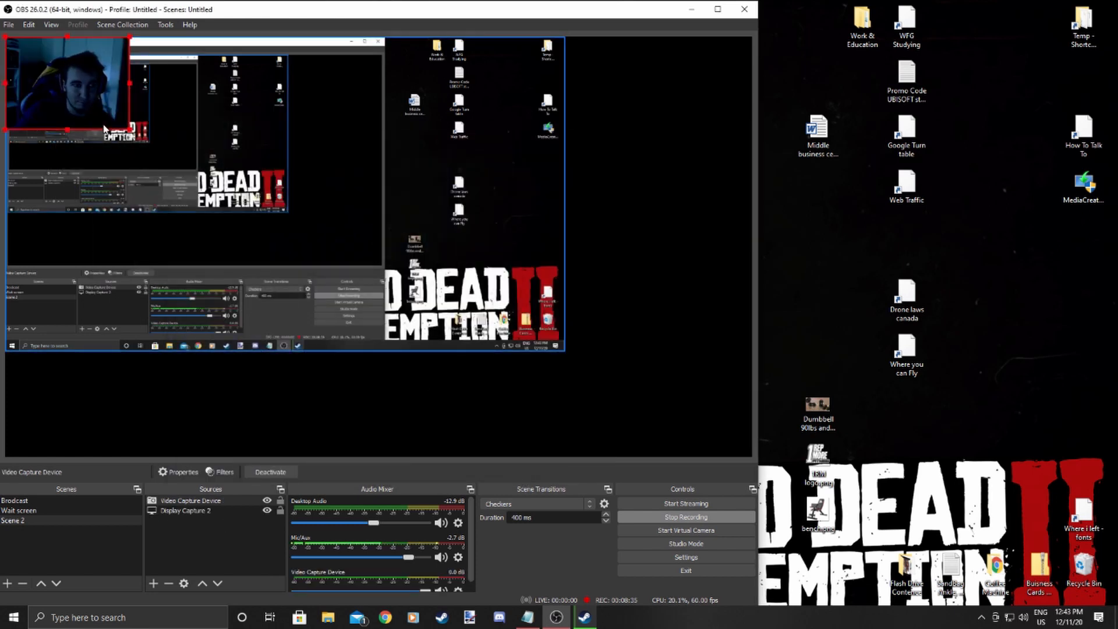
Place the webcam feed in the canvas's lower-right corner, toggling its visibility, and lock the webcam source.
drag(115, 121, 718, 440)
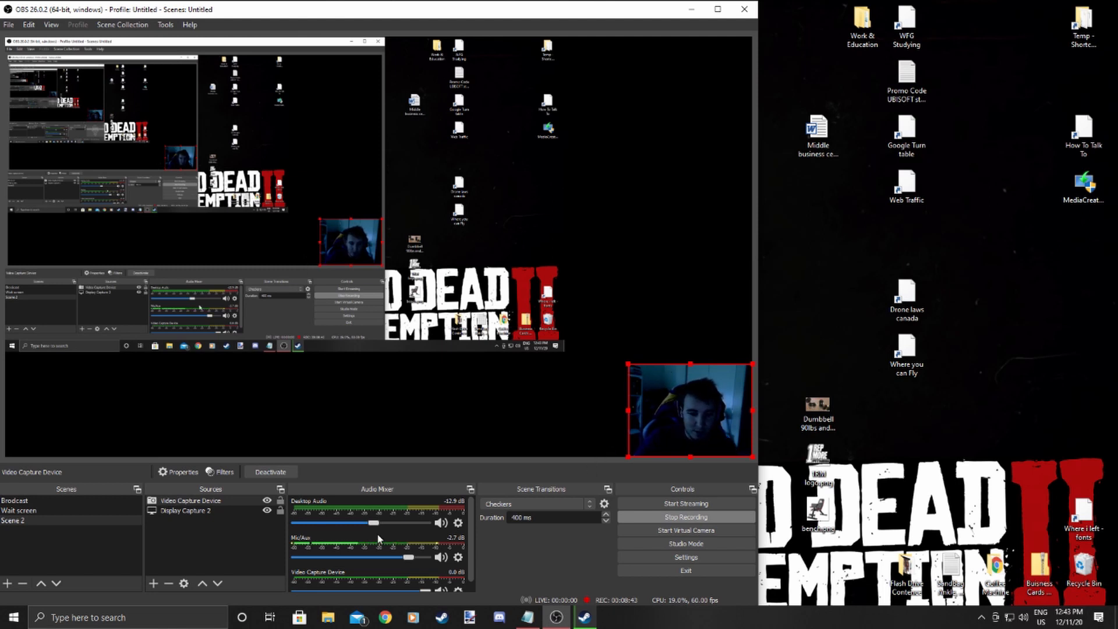
click(267, 501)
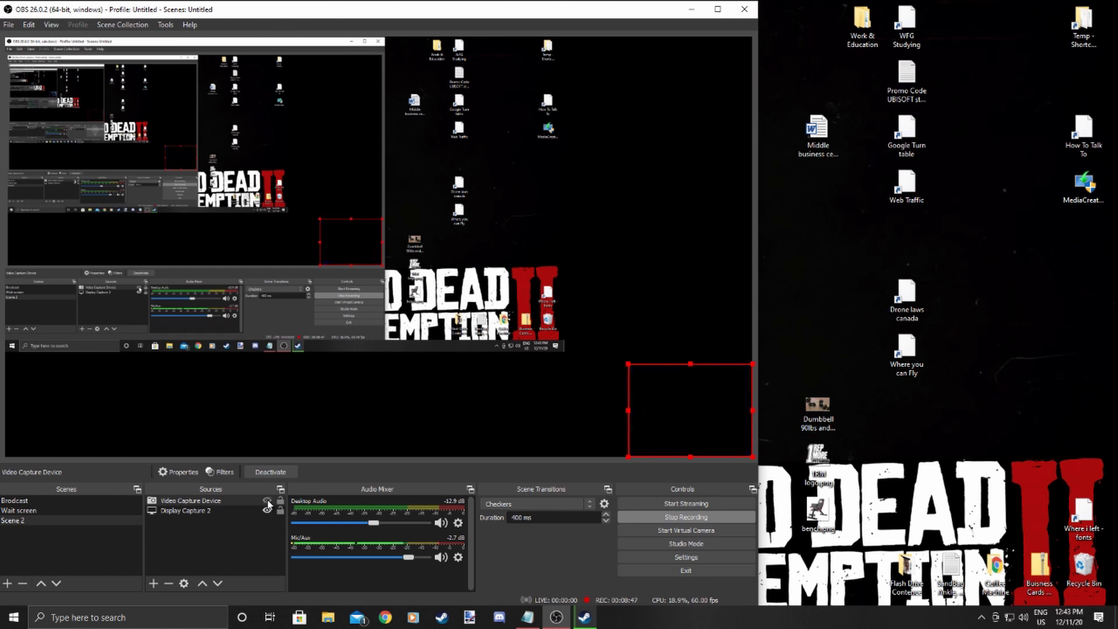
click(268, 502)
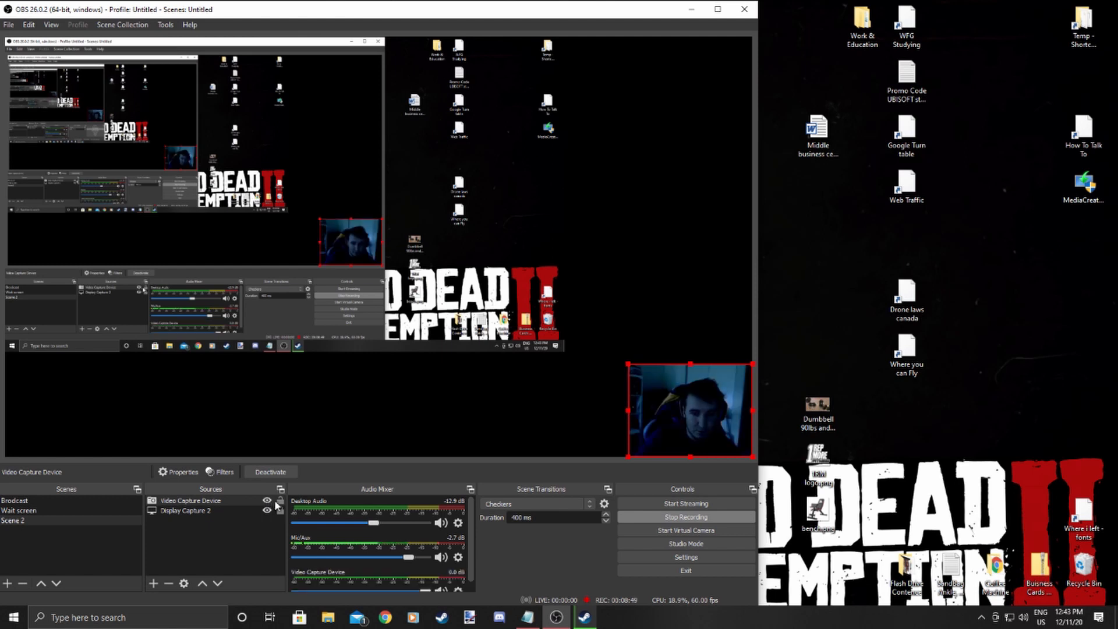
click(267, 501)
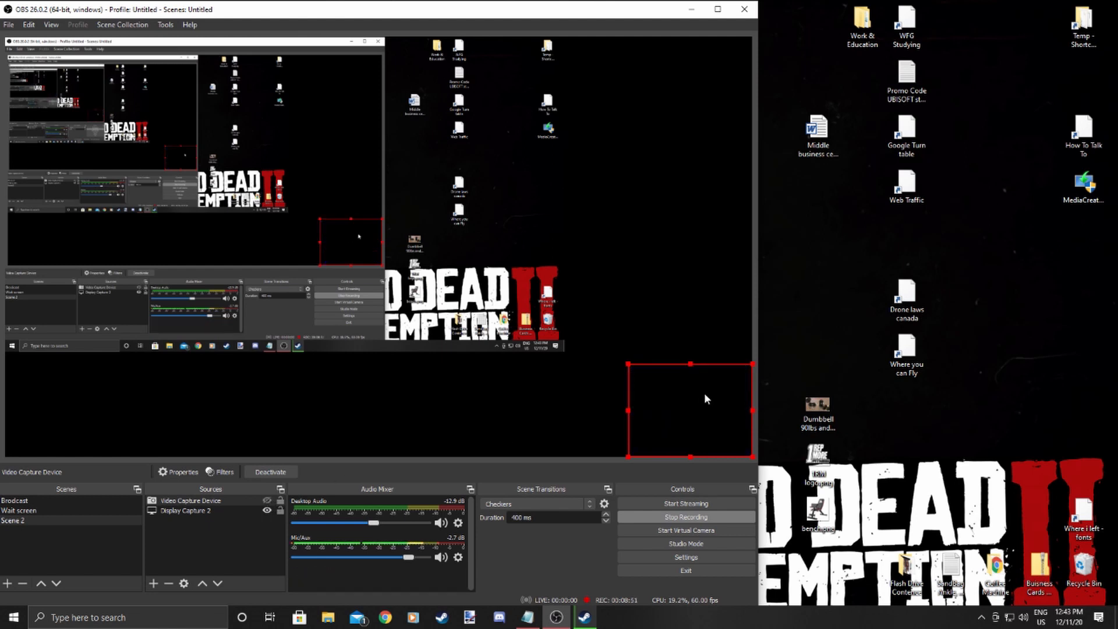
drag(704, 399, 605, 286)
click(267, 502)
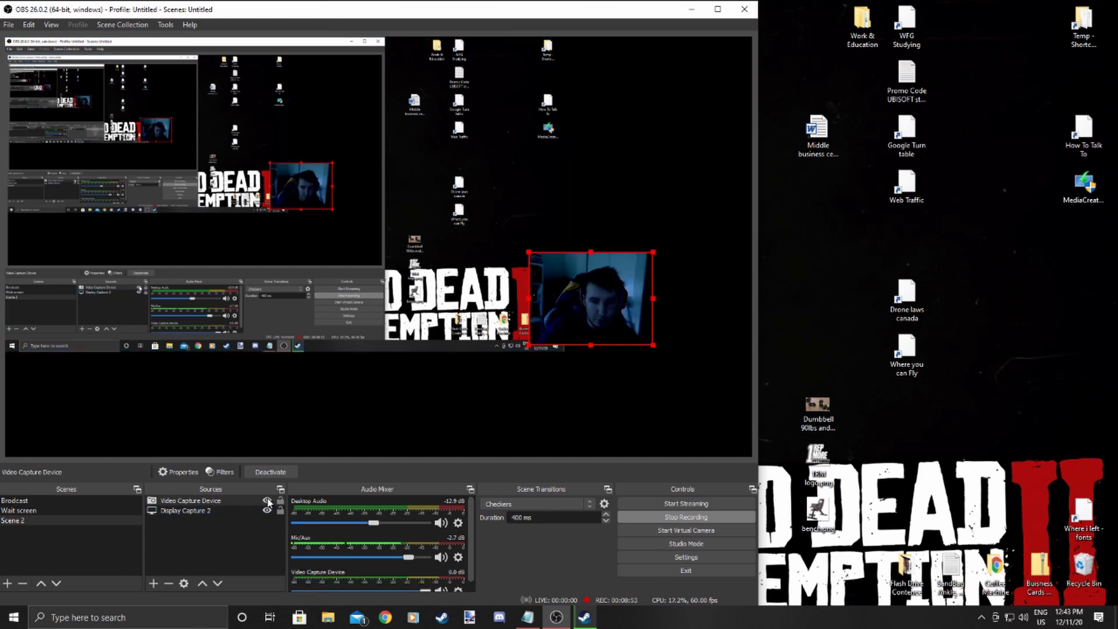
drag(571, 319, 671, 431)
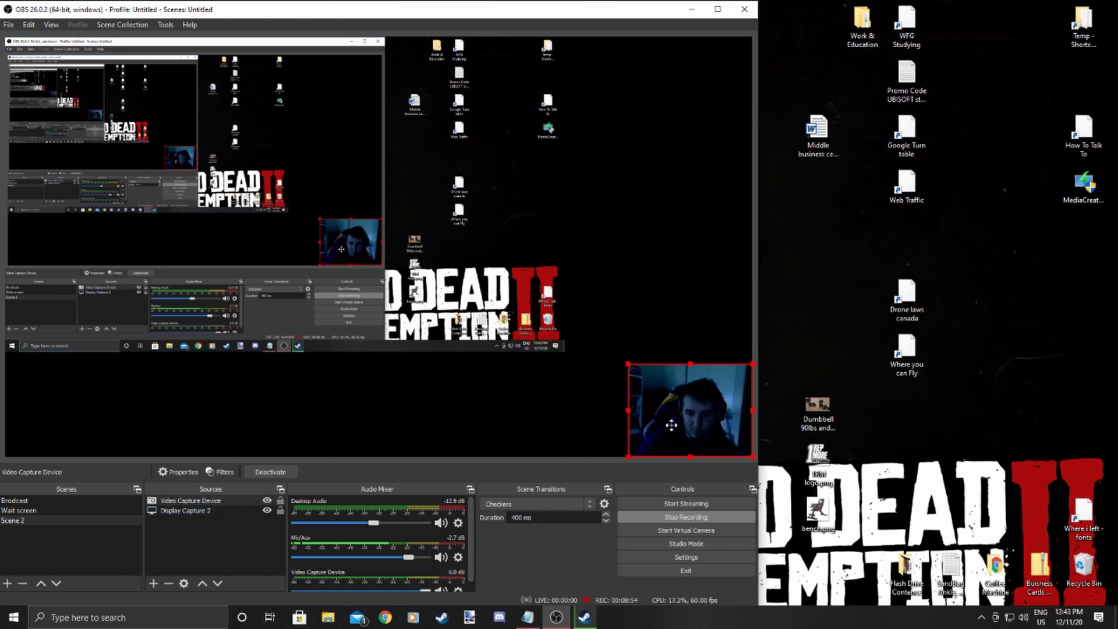
click(280, 502)
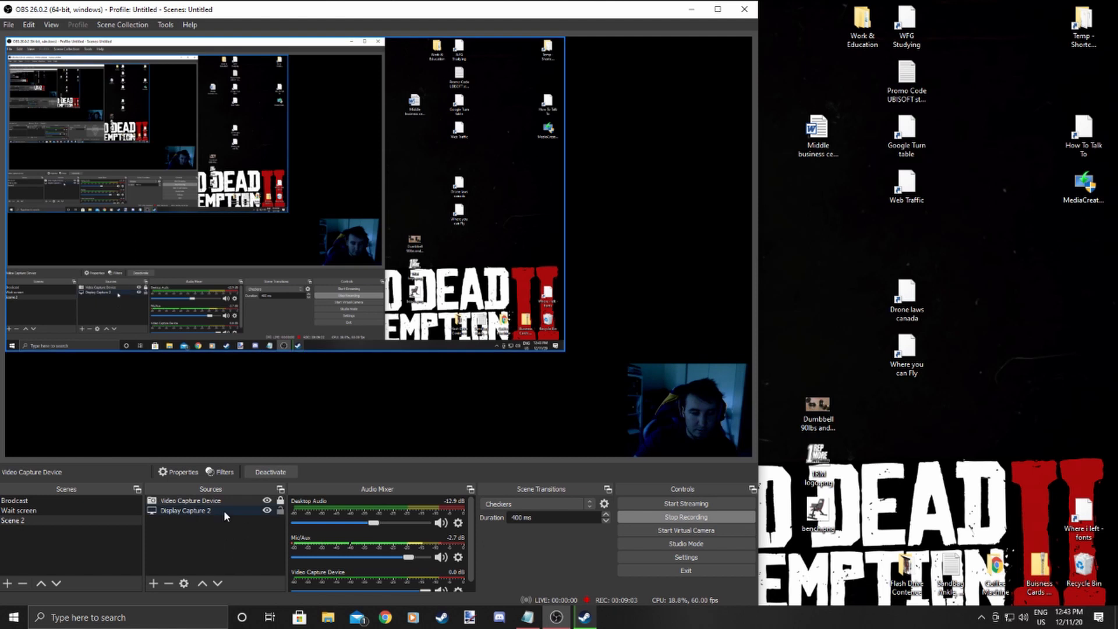
Fit the display capture to the screen.
click(553, 340)
click(29, 25)
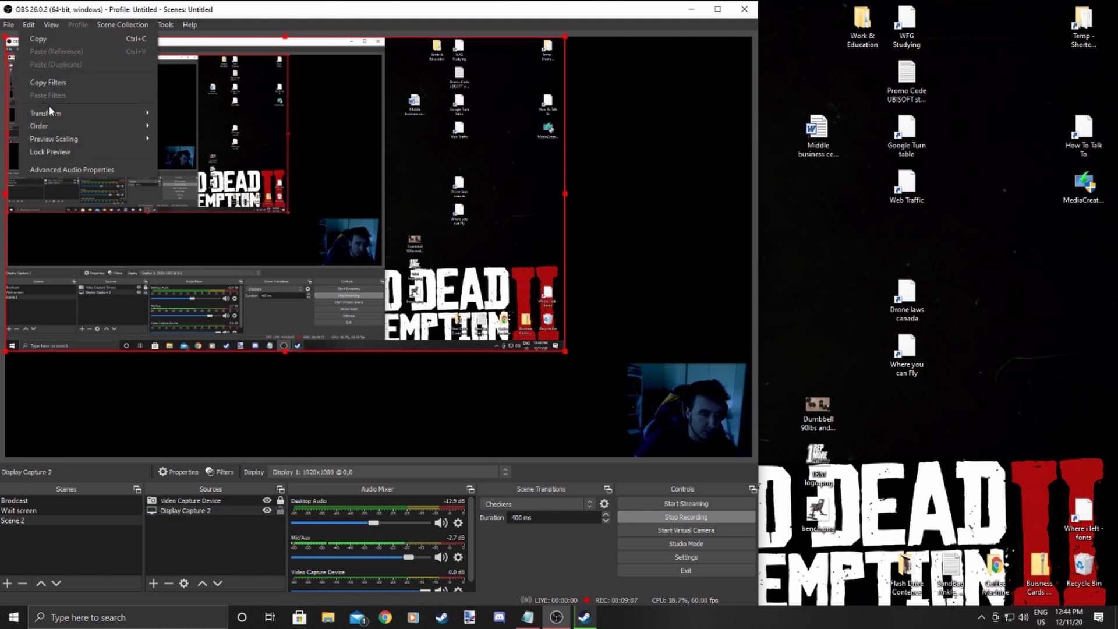
mouse_move(60, 113)
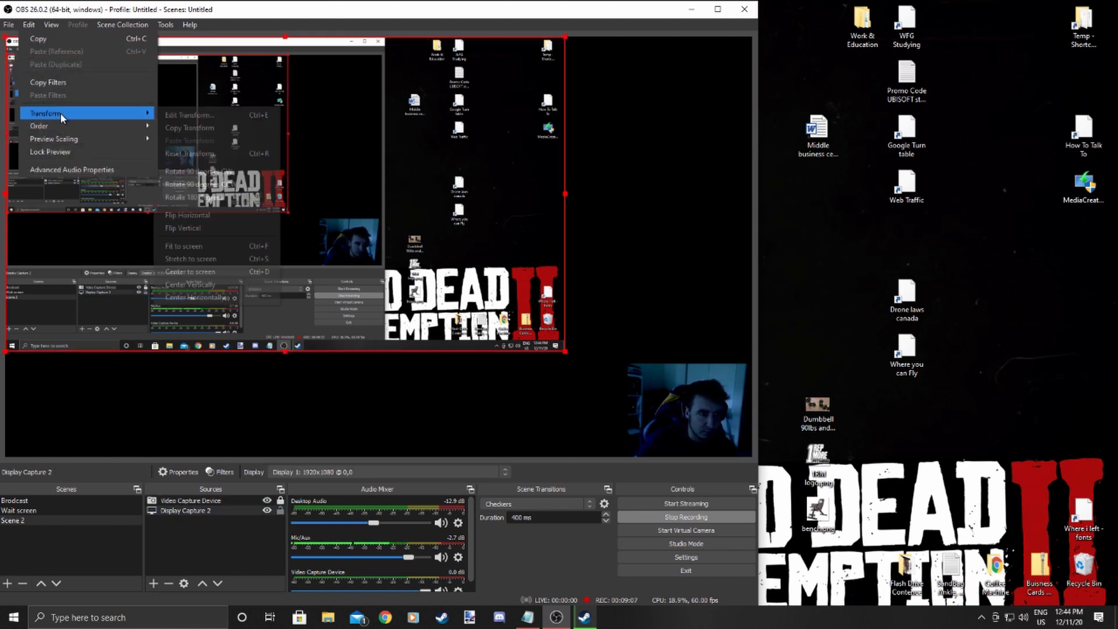
click(212, 247)
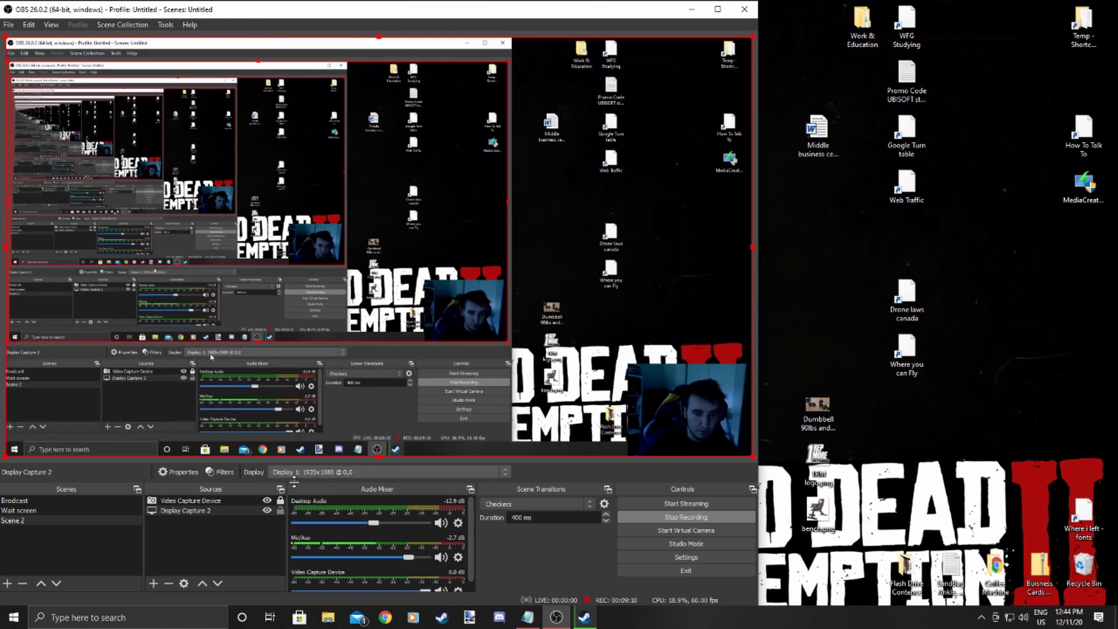
Hide the display capture source.
click(268, 509)
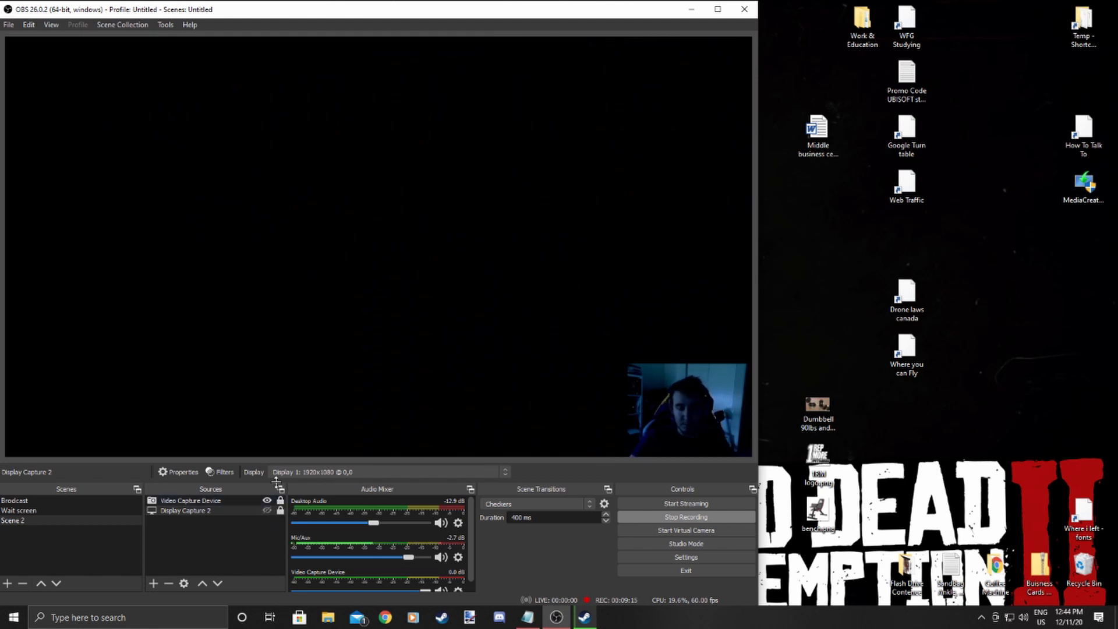
click(155, 586)
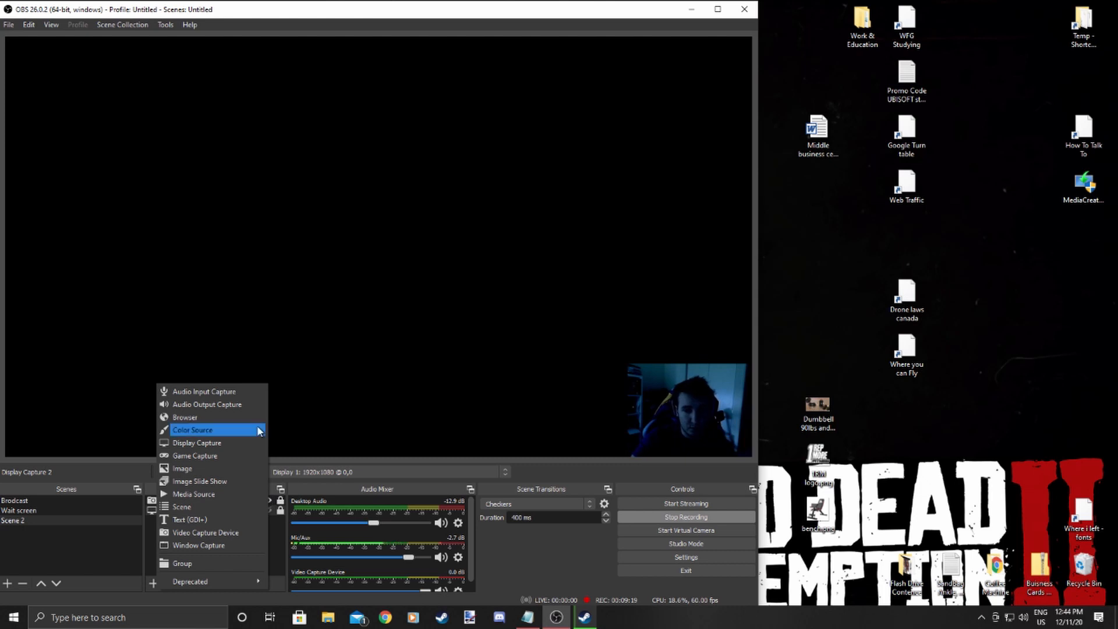
click(389, 623)
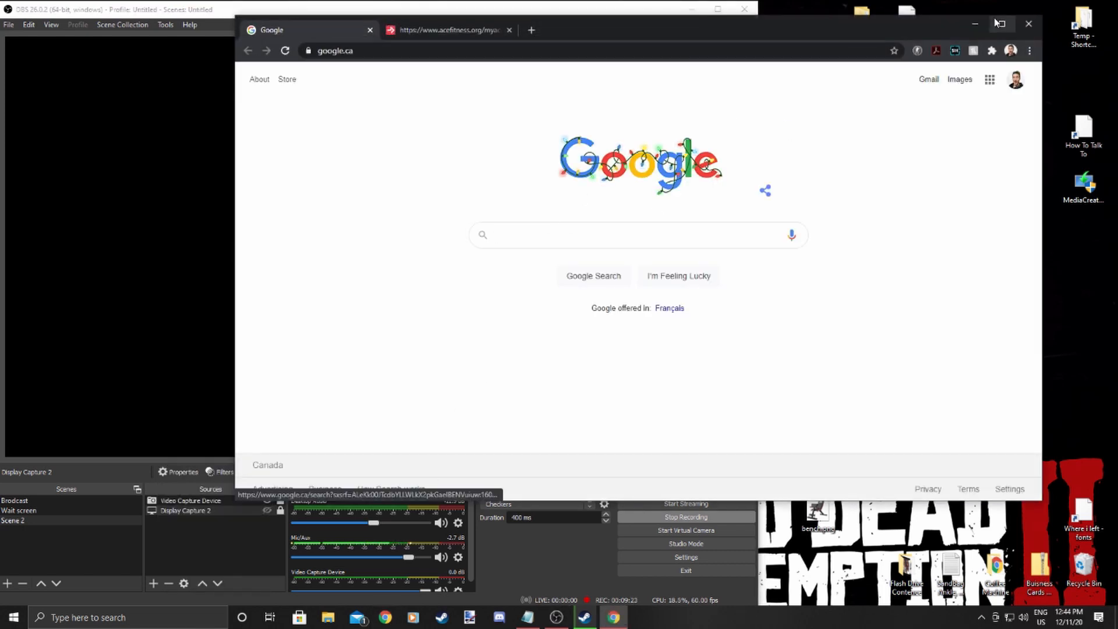
click(974, 22)
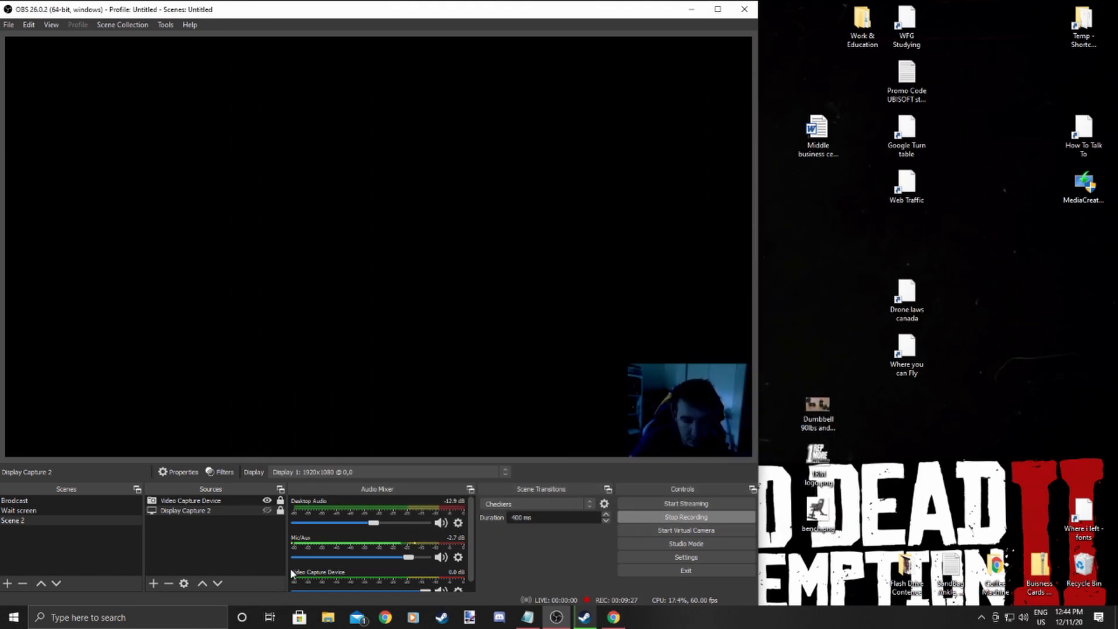
Add a new Window Capture source named Window Capture 2, keeping its default Calculator window setting.
click(152, 584)
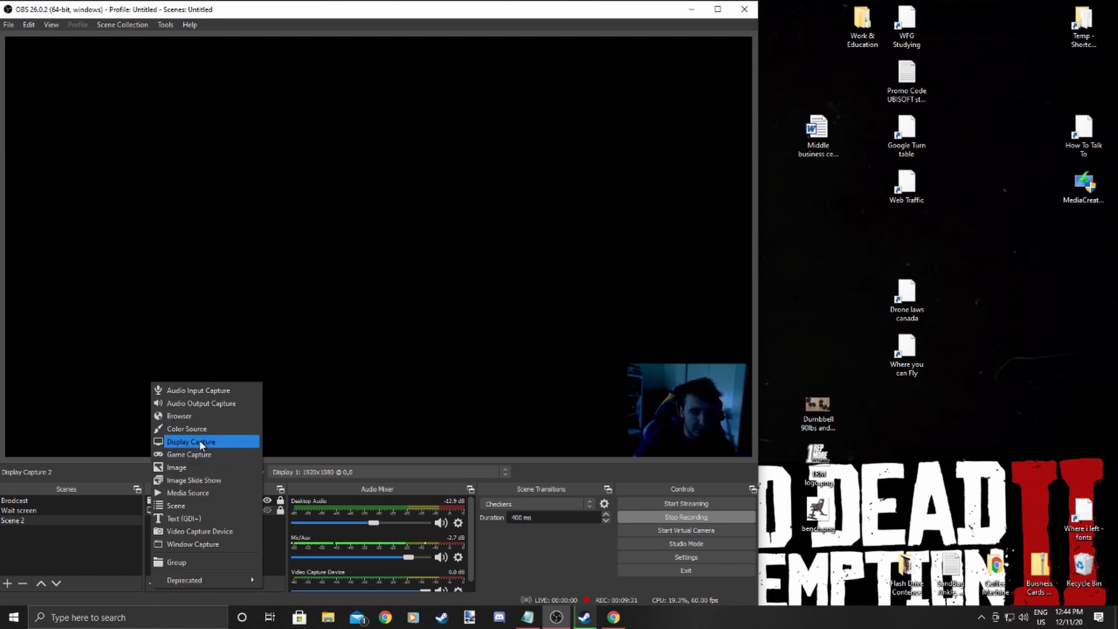
click(214, 542)
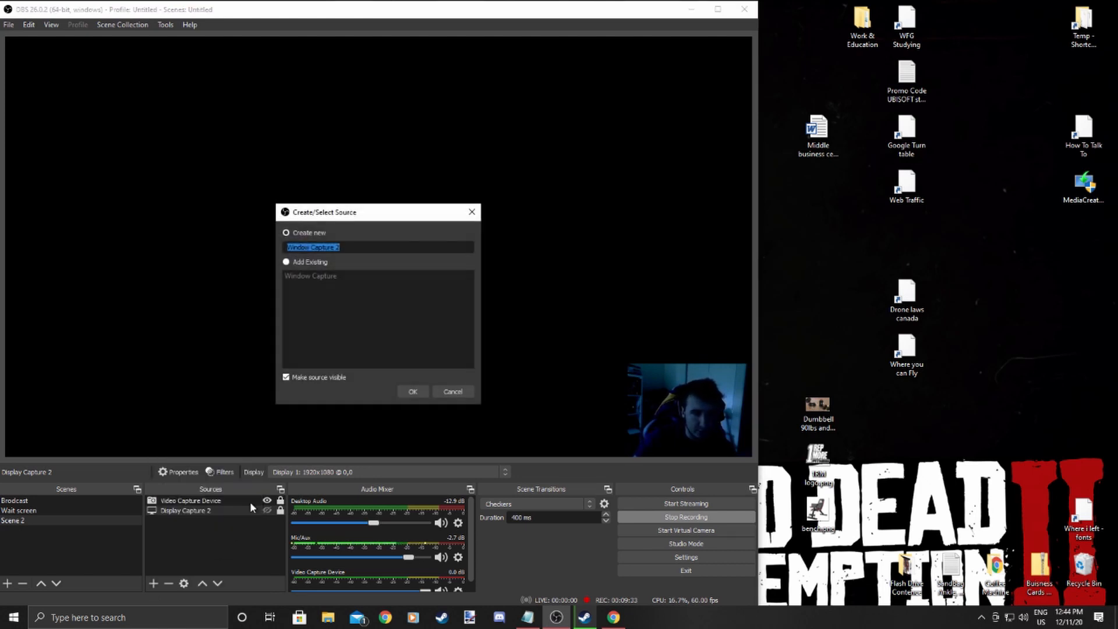
click(417, 391)
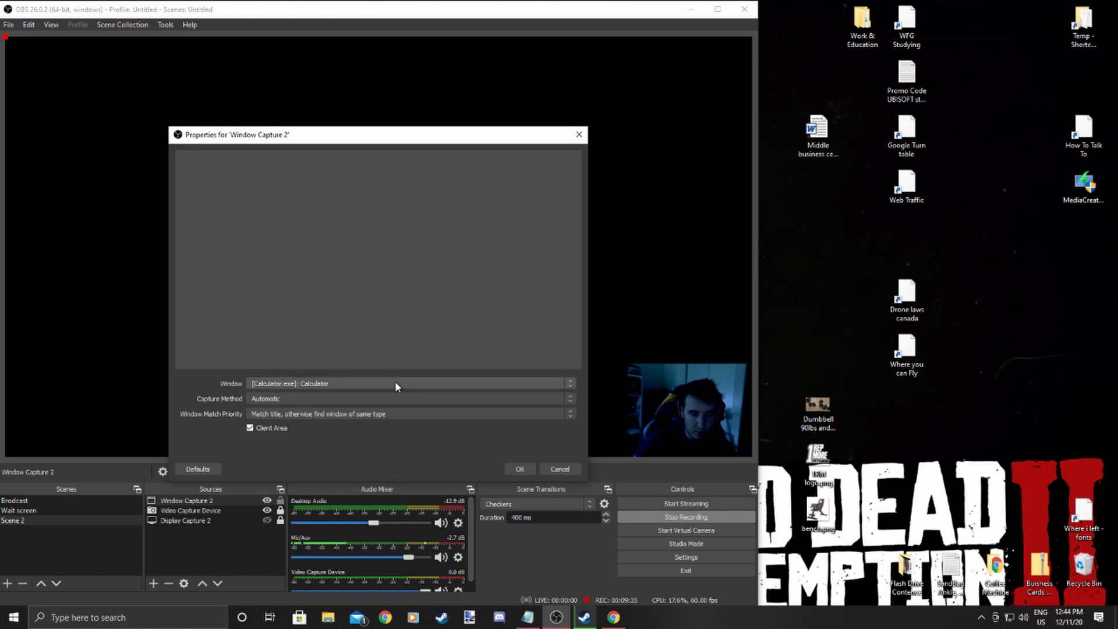
click(395, 383)
click(394, 387)
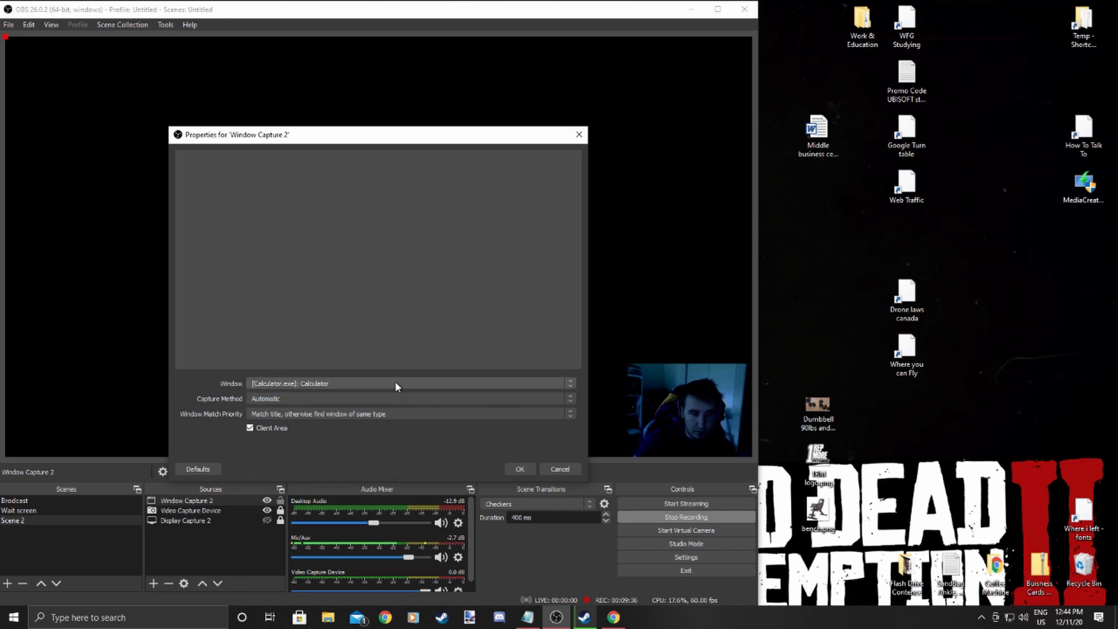
click(341, 405)
click(338, 401)
click(333, 385)
click(333, 387)
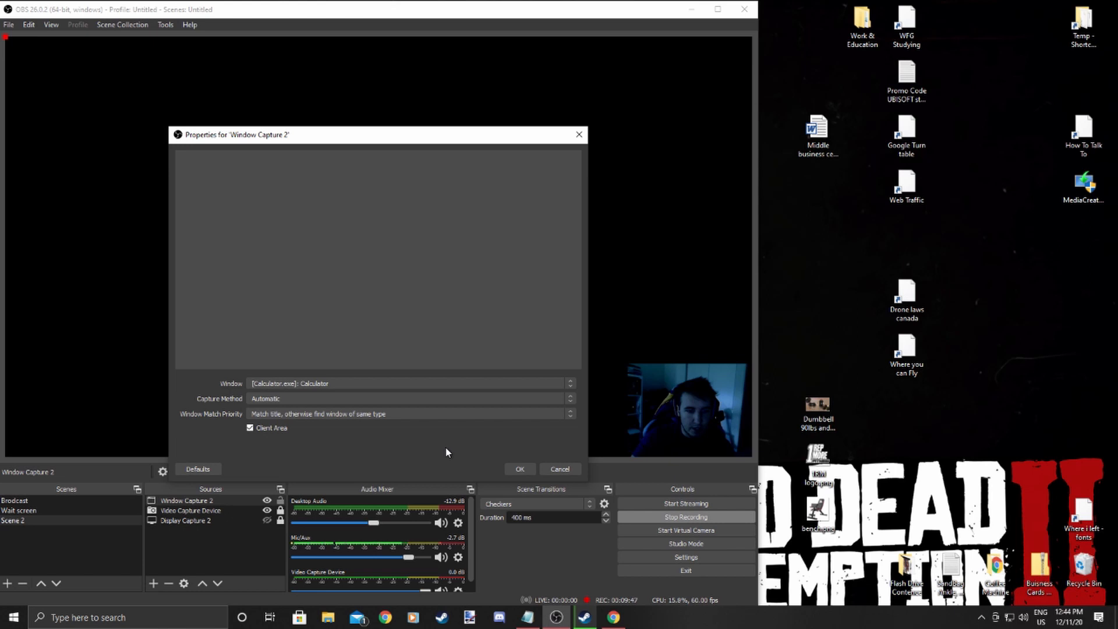
click(344, 382)
click(350, 385)
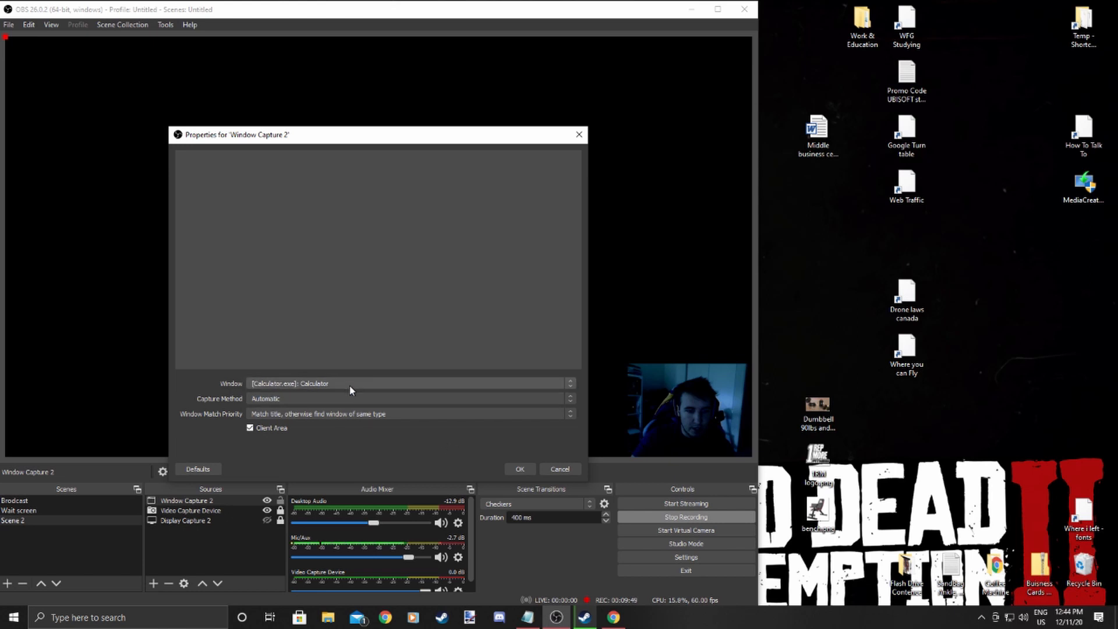
click(528, 468)
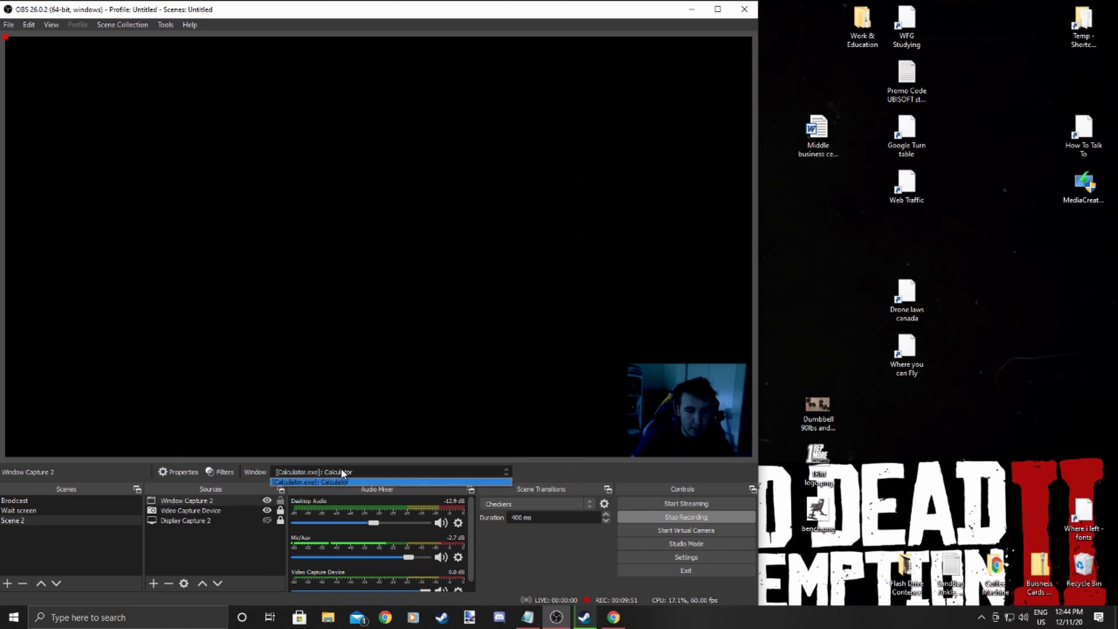
Bring up Chrome and set Window Capture 2 to capture the Google Chrome window.
key(alt+Tab)
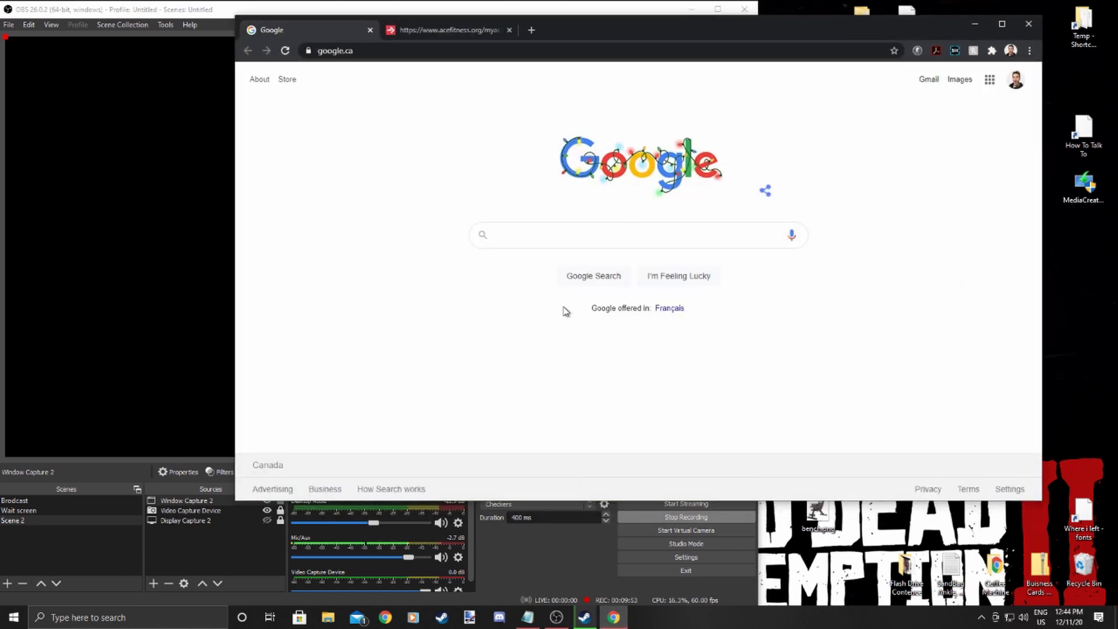
click(202, 524)
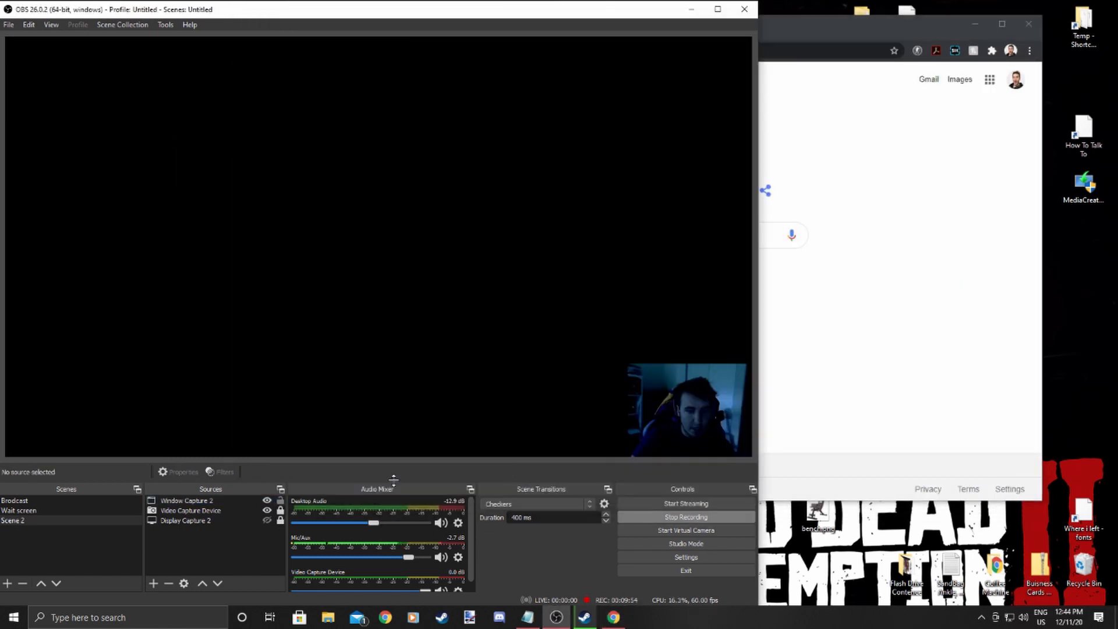
click(210, 521)
click(192, 501)
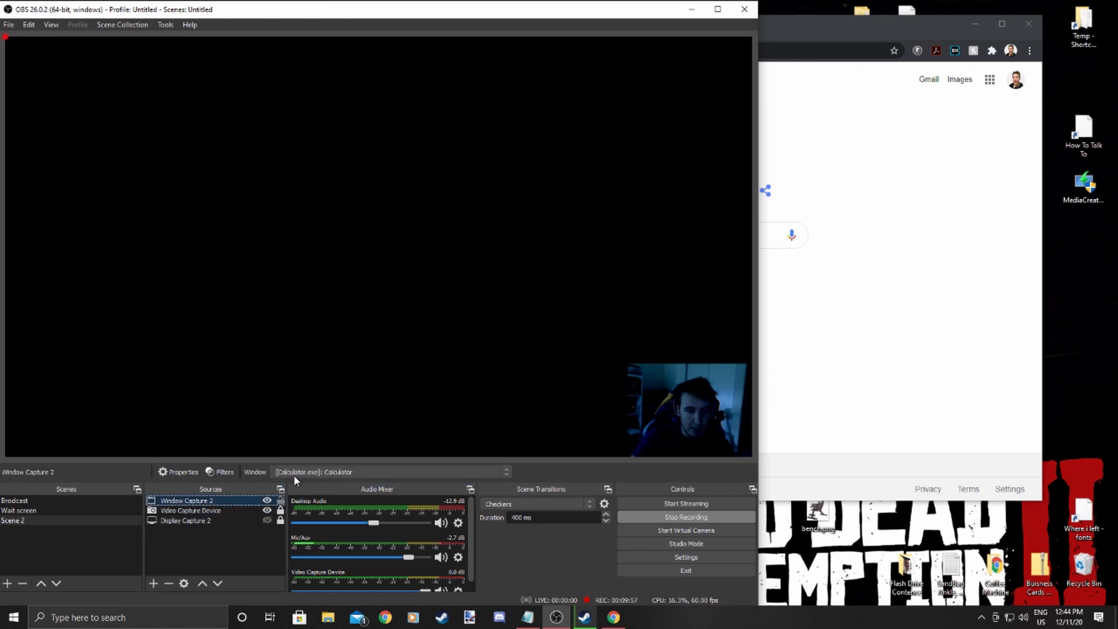
click(293, 474)
click(326, 483)
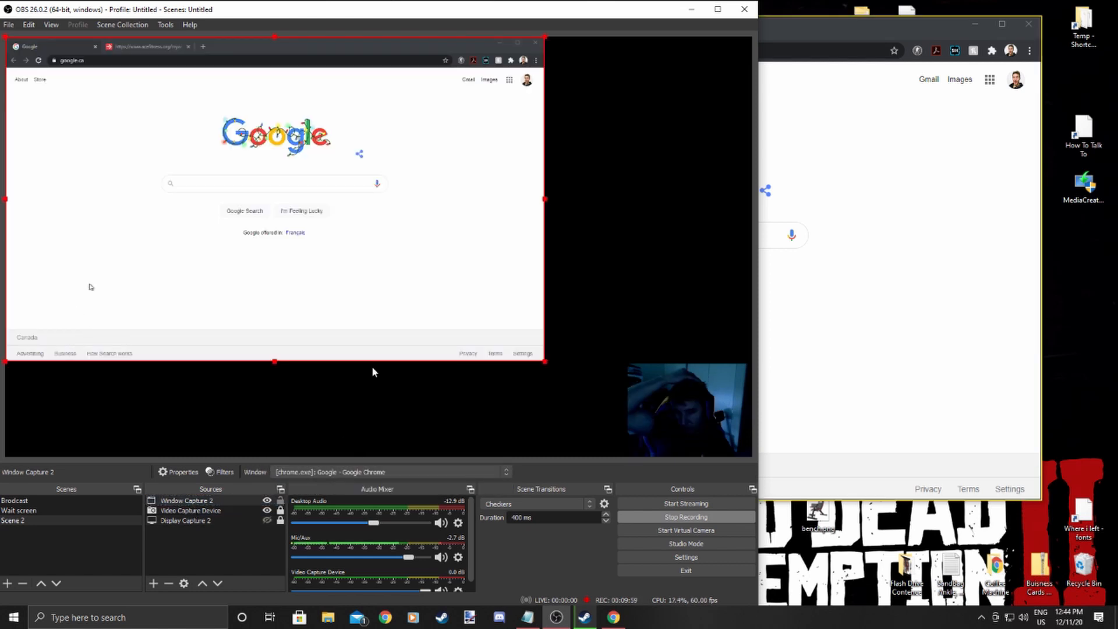
Open Steam and set Window Capture 2 to capture the Steam window instead.
click(576, 622)
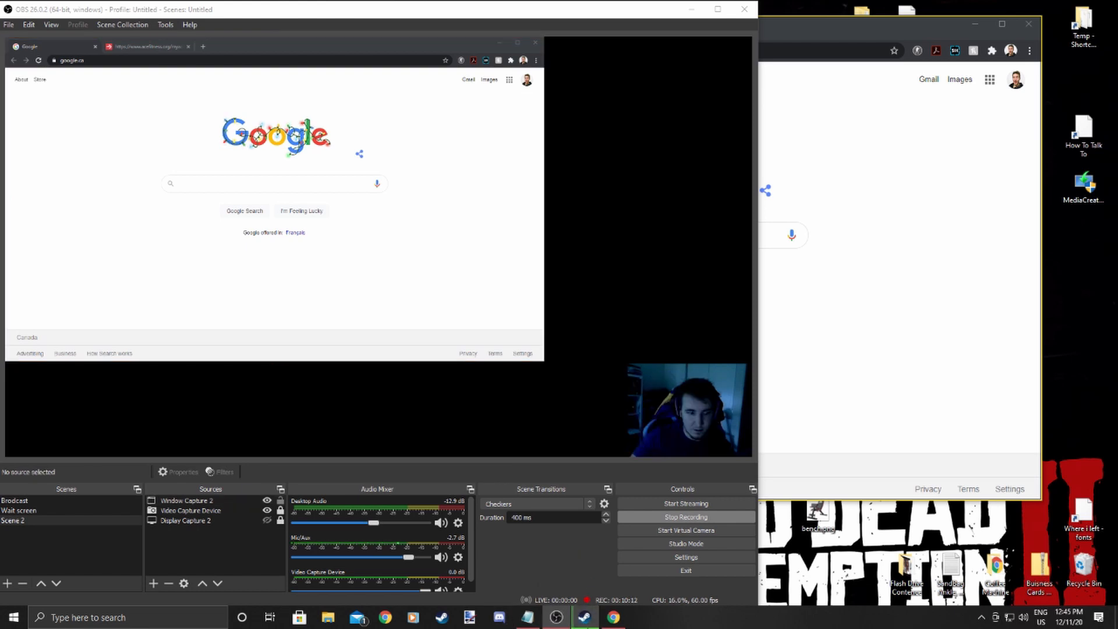
click(585, 619)
click(586, 619)
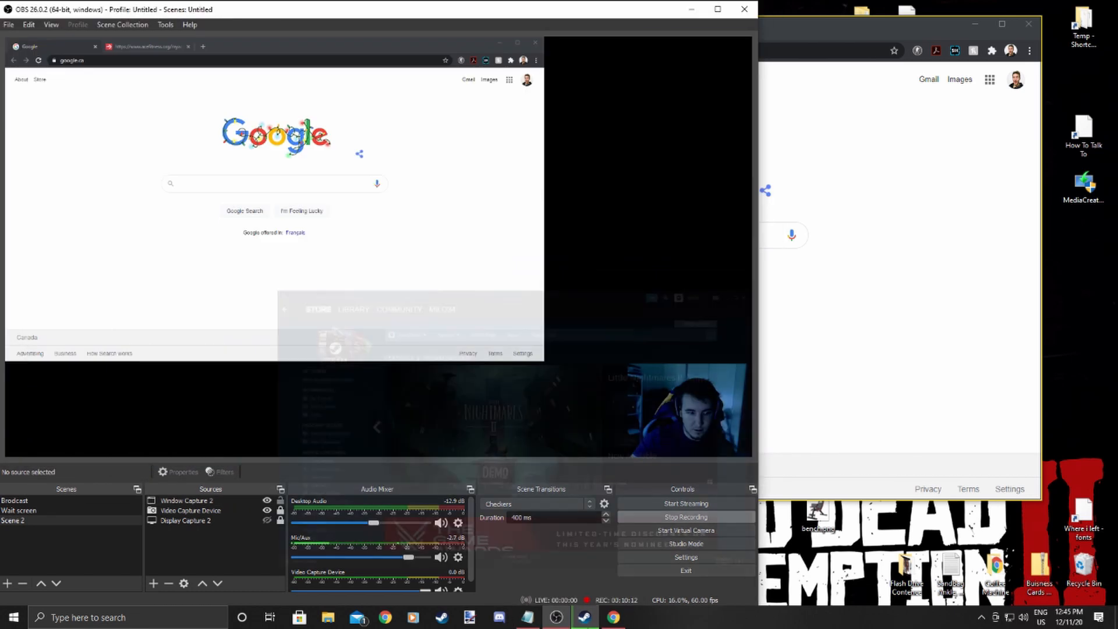
drag(547, 44, 529, 15)
click(243, 547)
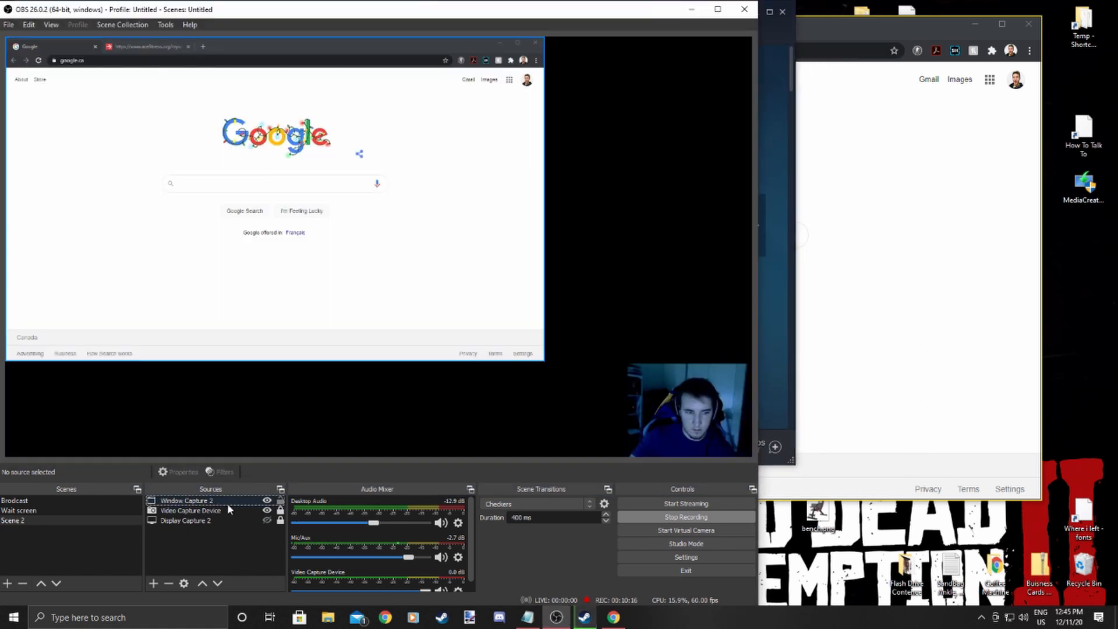
click(228, 502)
click(353, 471)
click(353, 482)
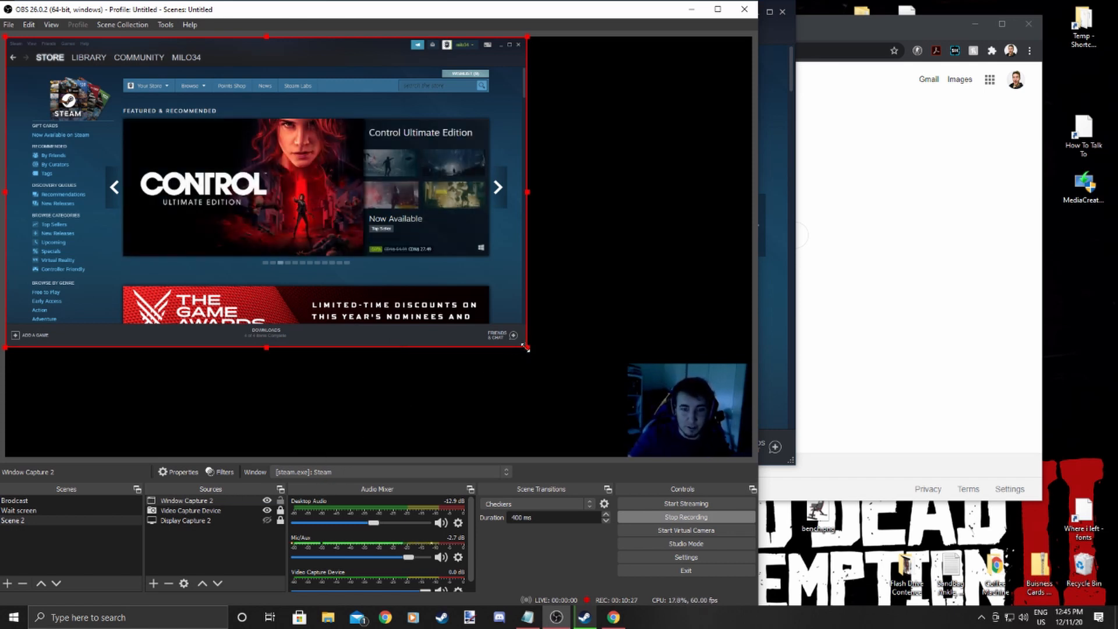
Enlarge the Steam capture and move Window Capture 2 below Video Capture Device in the source order.
drag(525, 349, 719, 428)
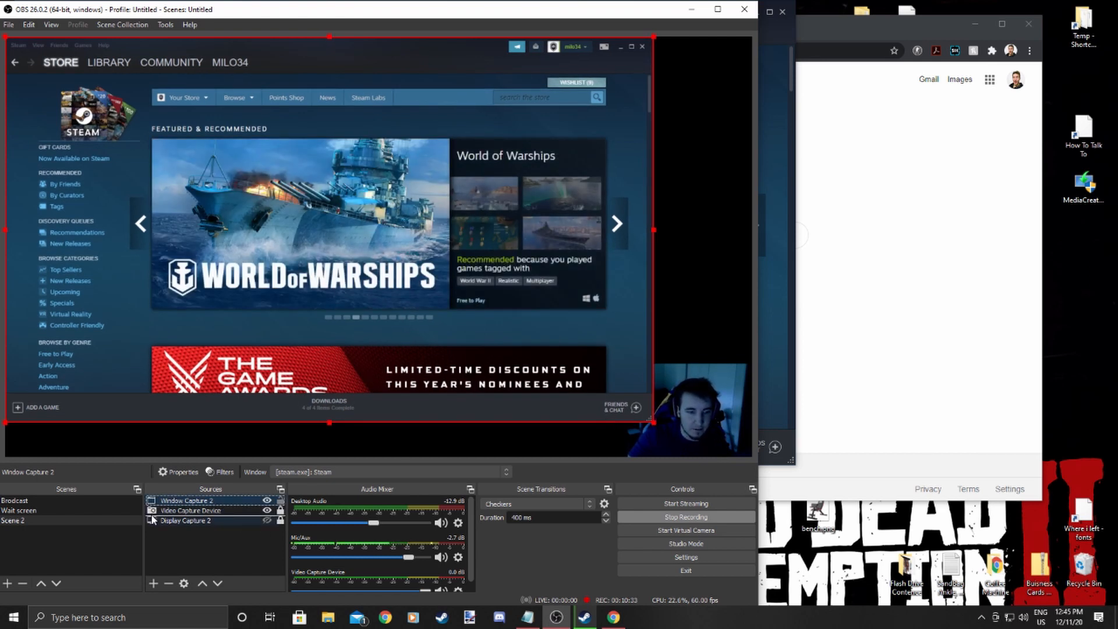
drag(151, 501, 218, 517)
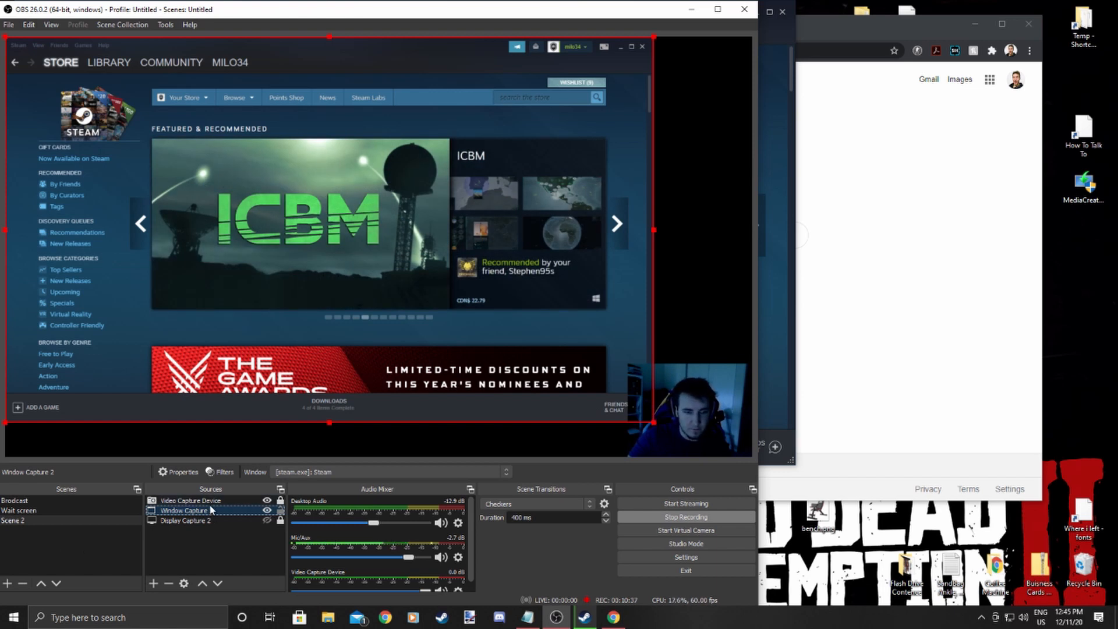
drag(210, 502, 203, 518)
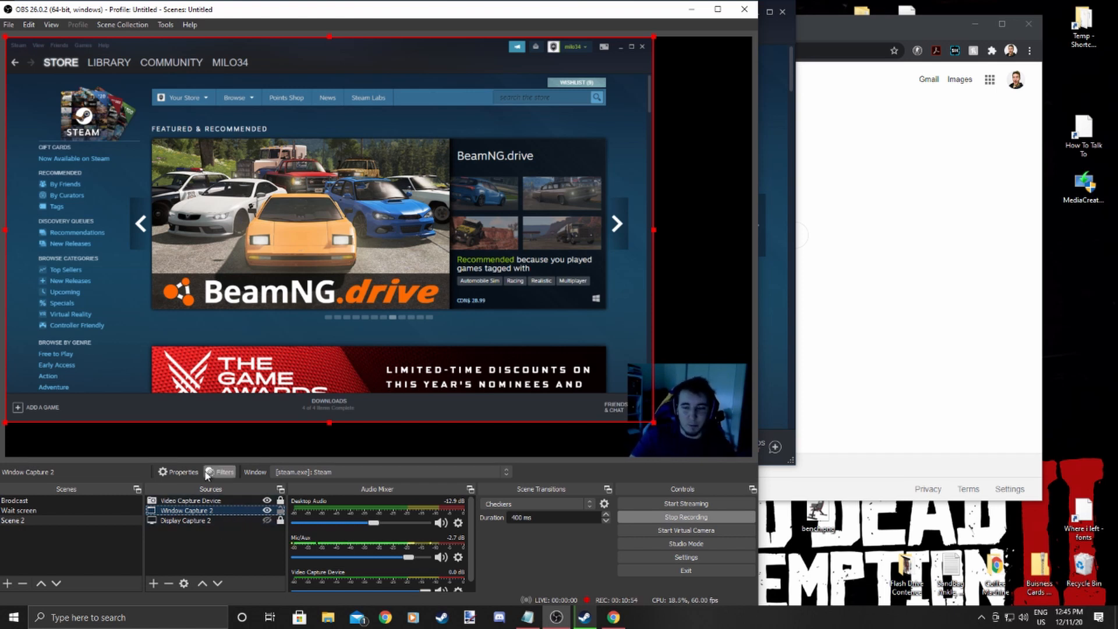
Shrink the Steam capture so it fills roughly the upper-left part of the canvas.
click(529, 449)
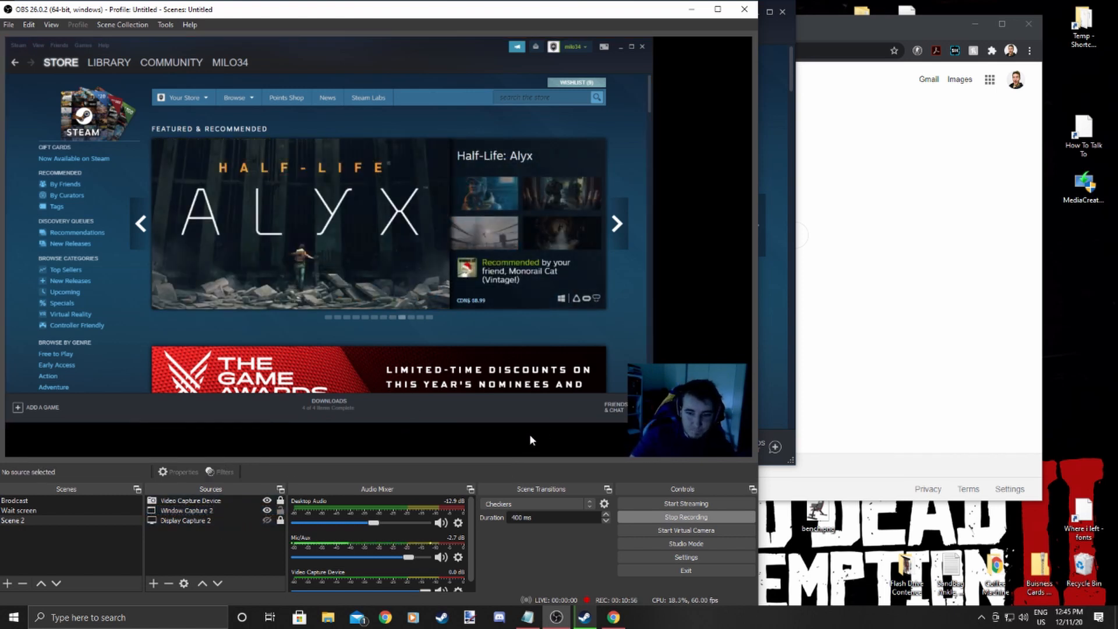
click(545, 416)
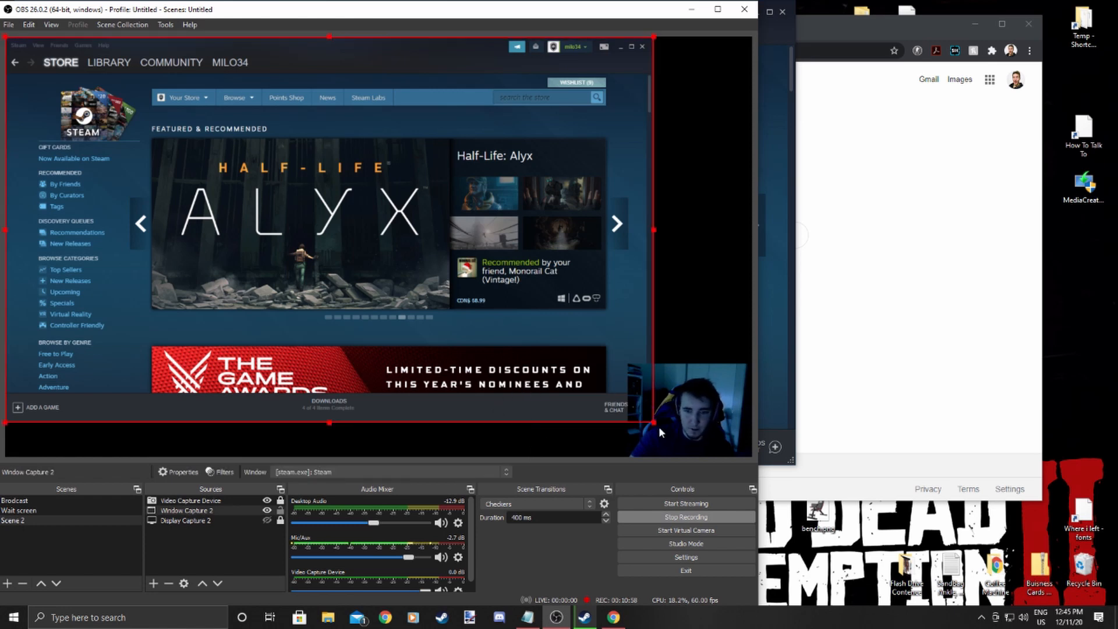
drag(656, 424, 439, 221)
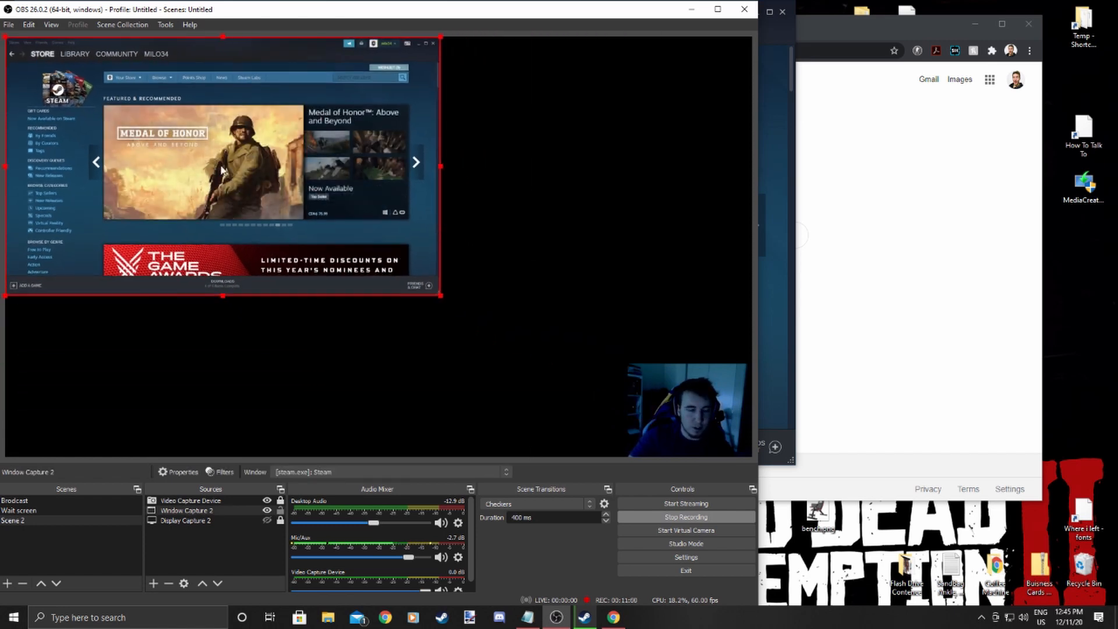
Add another Window Capture source, Window Capture 3, capturing the Google Chrome window.
click(204, 511)
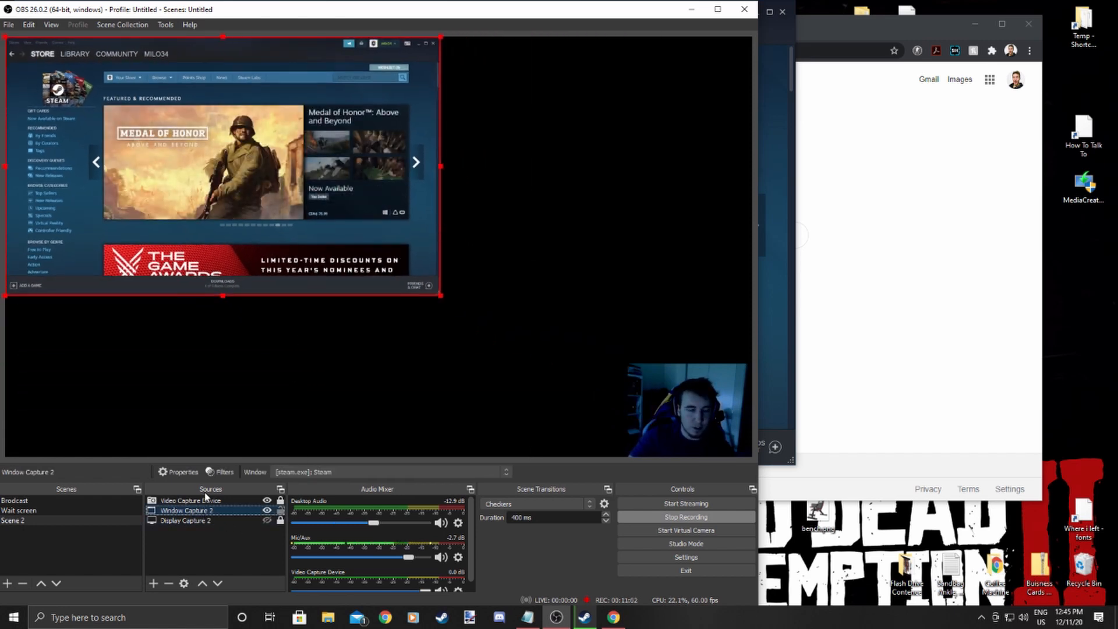
click(150, 582)
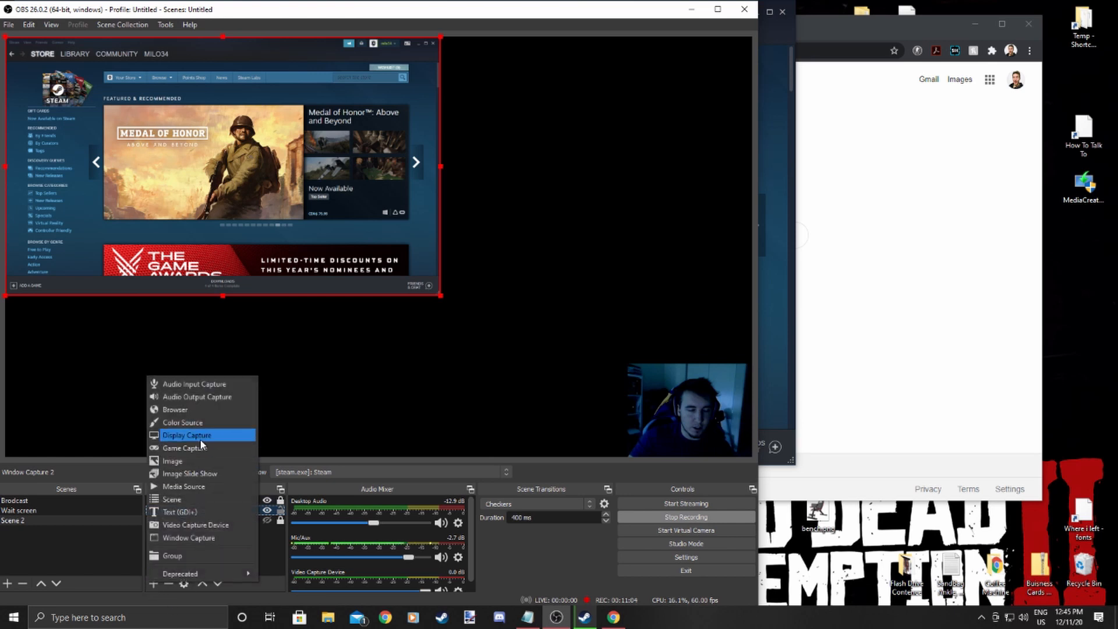
click(205, 537)
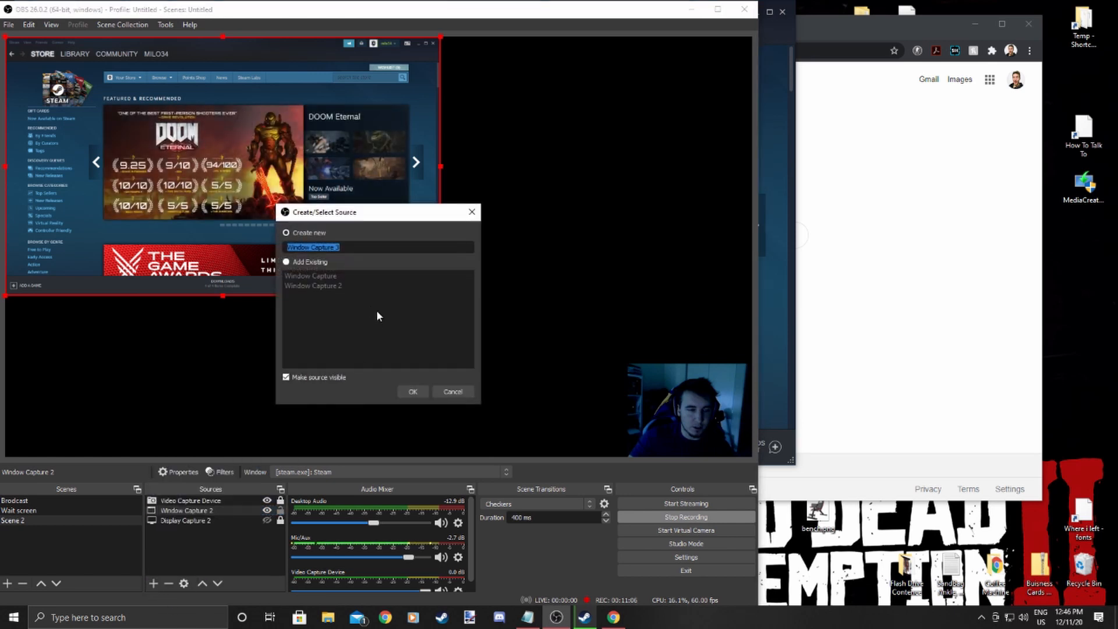
click(413, 391)
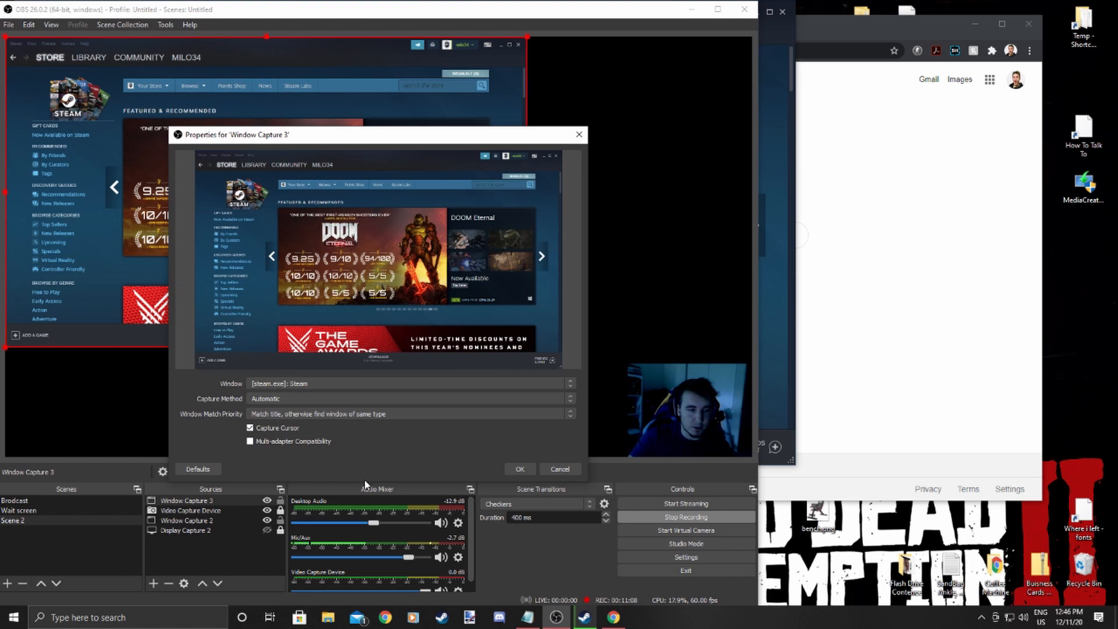
click(362, 384)
click(357, 400)
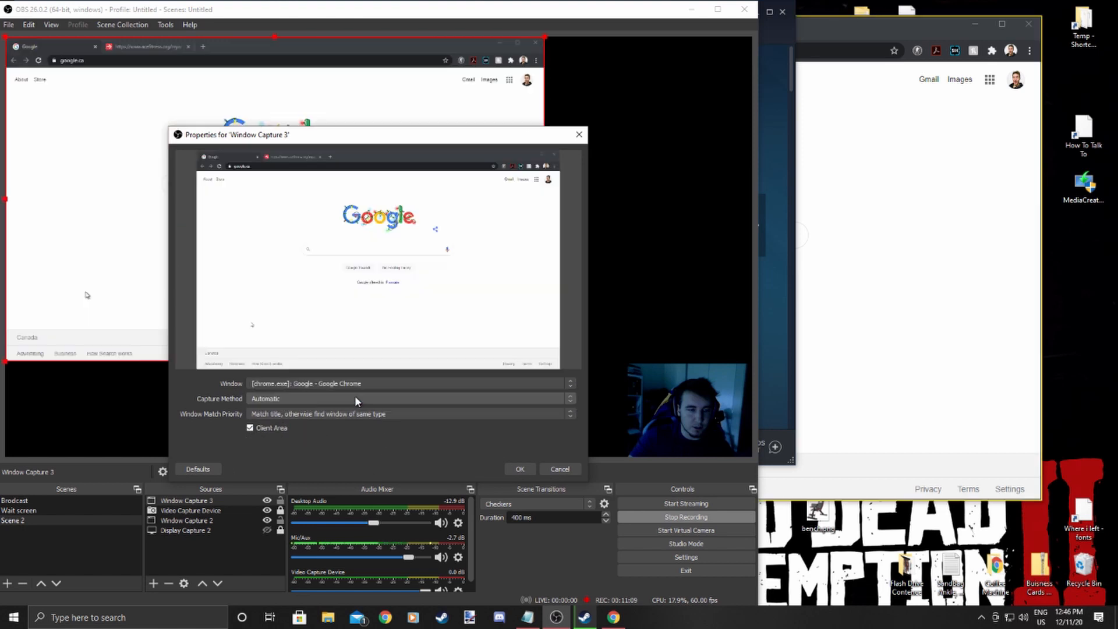
click(519, 470)
Shrink and move the Chrome capture to the canvas's lower-right area, placing it below the webcam in source order.
drag(545, 361, 381, 298)
drag(298, 225, 616, 387)
drag(325, 209, 377, 252)
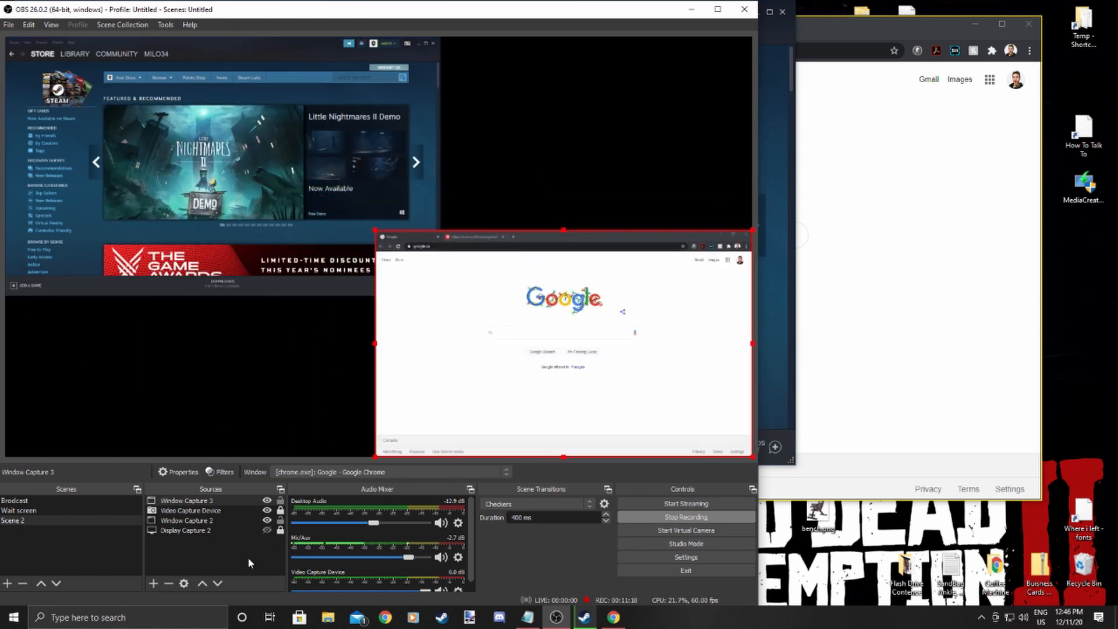
drag(207, 501, 213, 518)
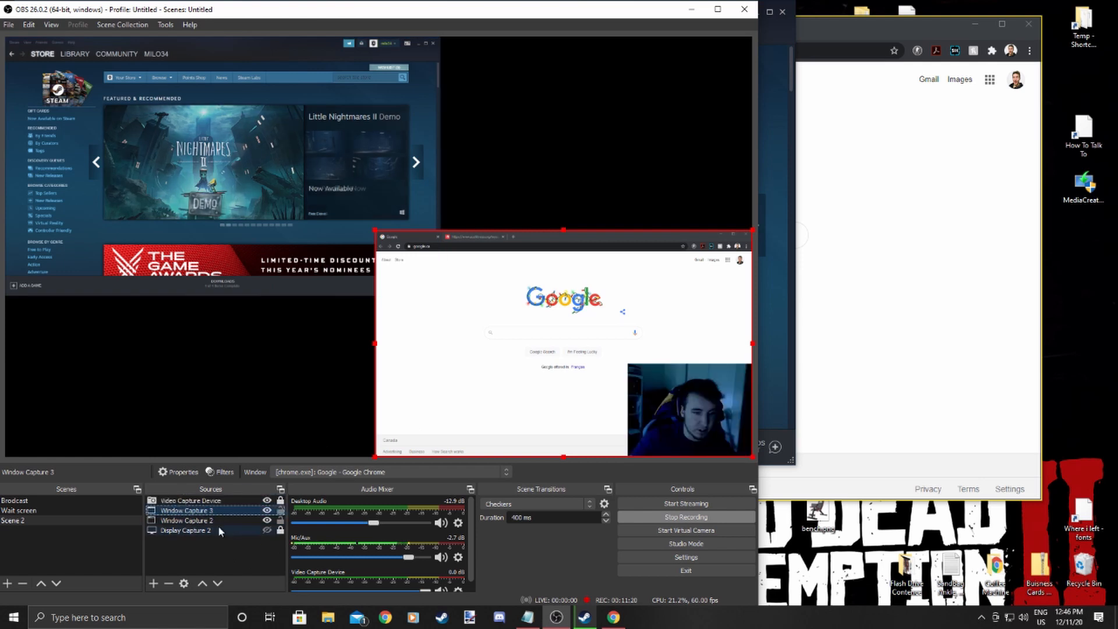
click(337, 393)
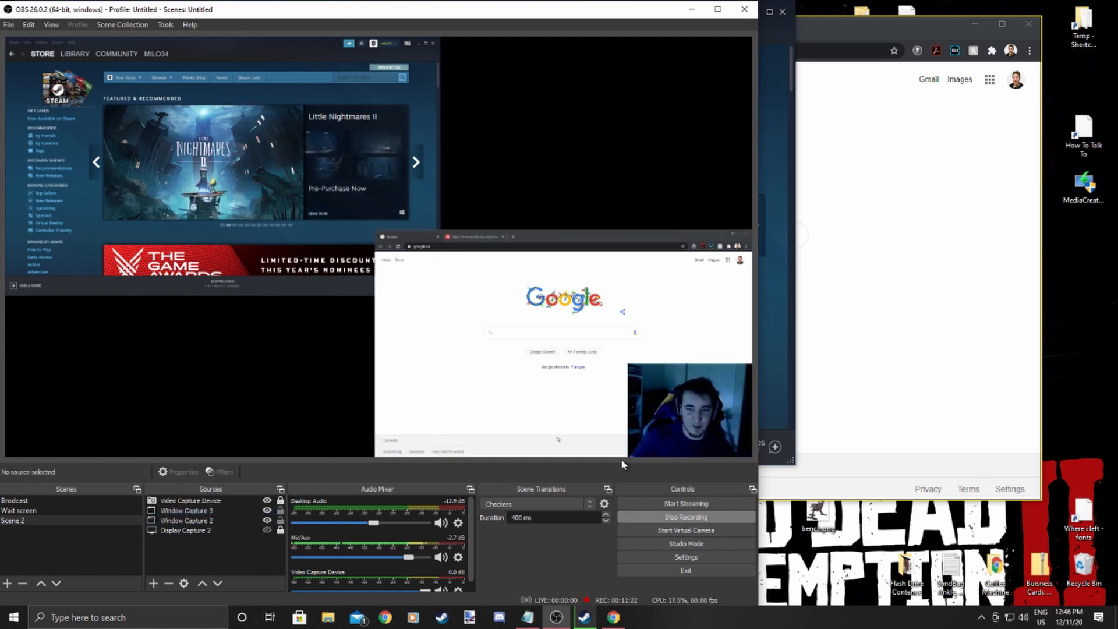
Unlock the webcam source, move it to the canvas's upper-right corner, and lock it again.
click(235, 530)
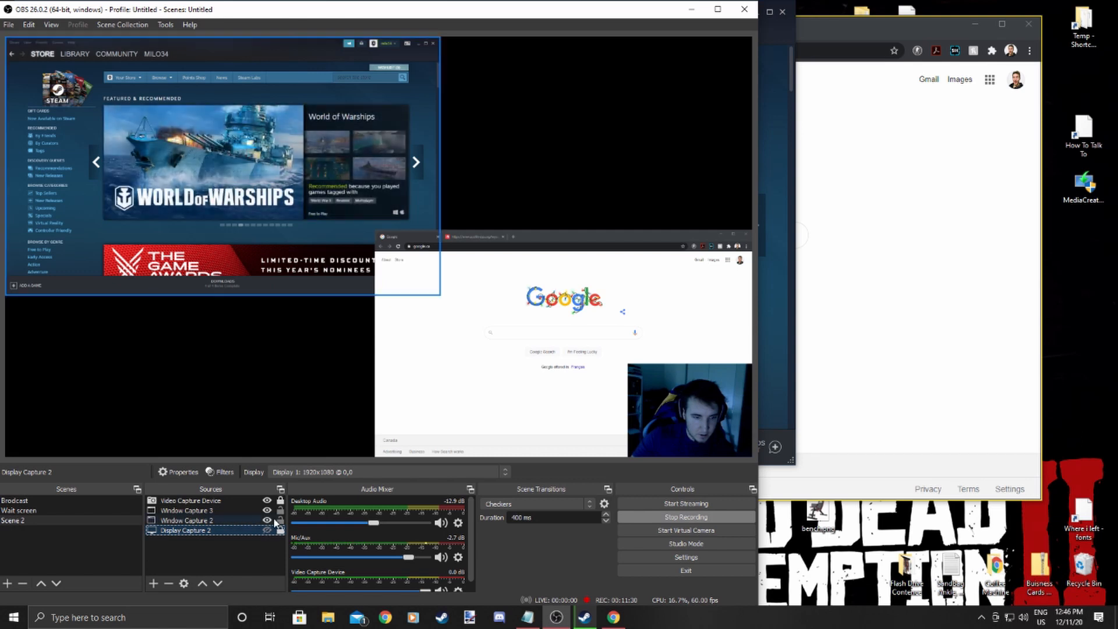
click(259, 502)
click(280, 502)
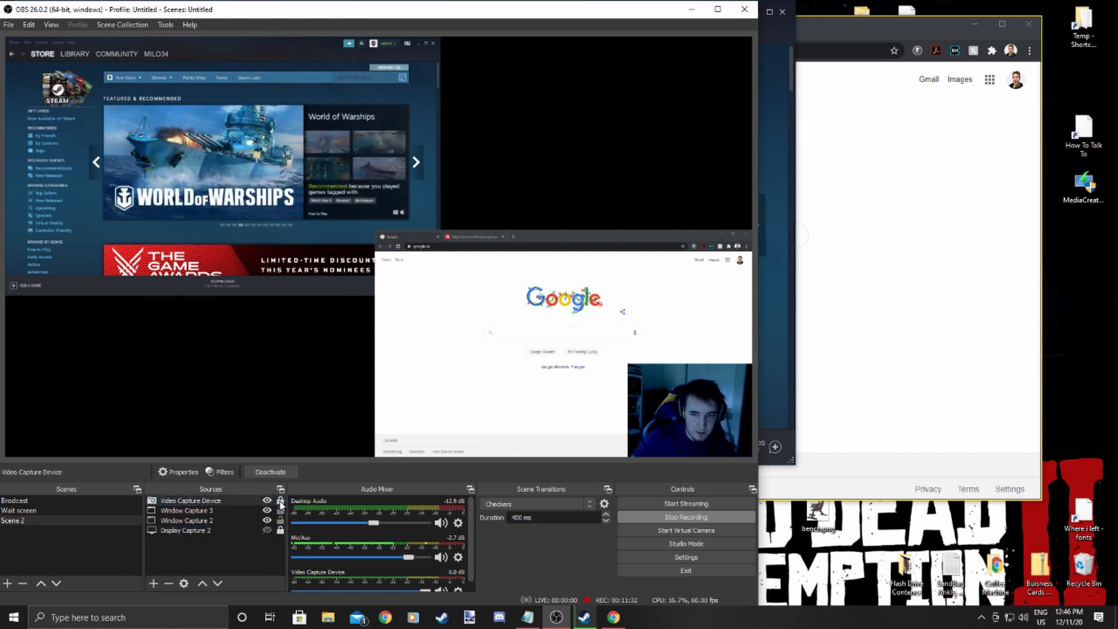
drag(753, 382, 752, 55)
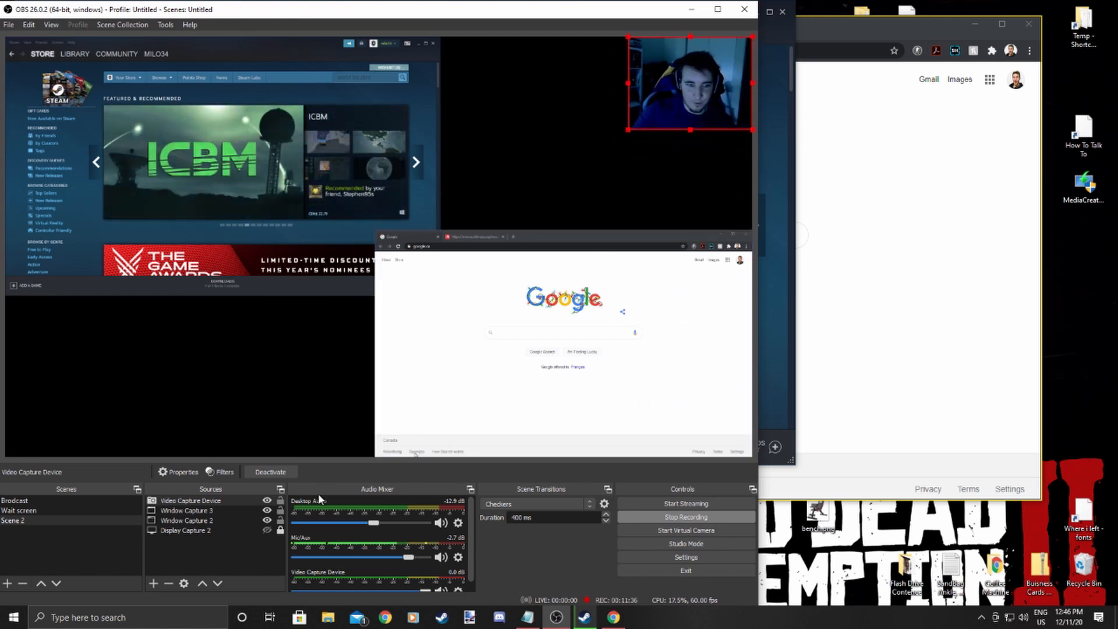
click(281, 502)
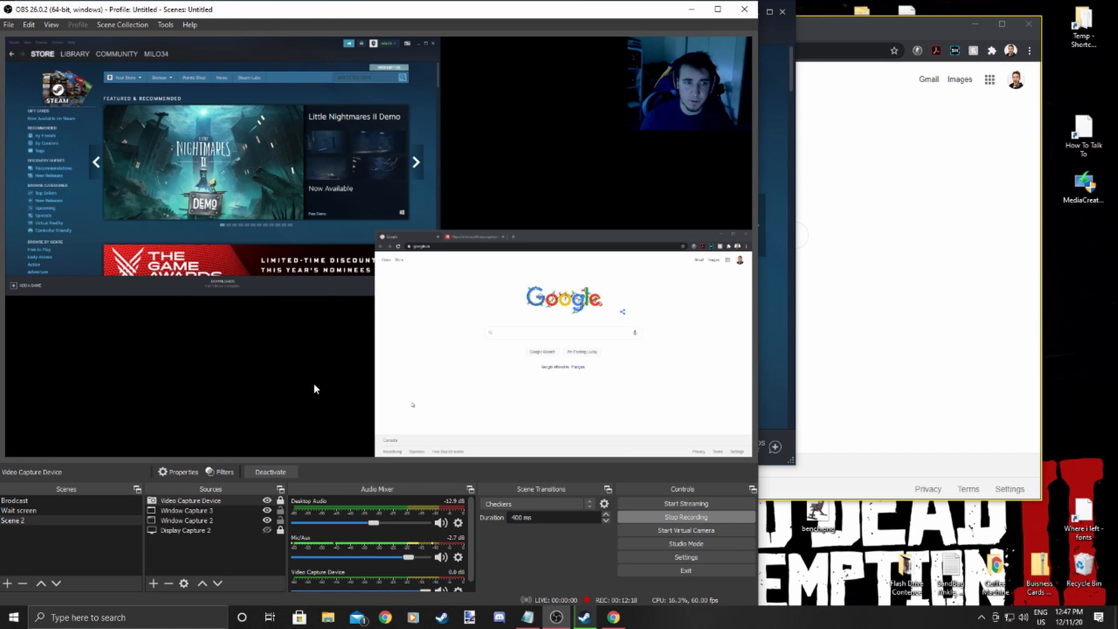
Turn off Client Area in the Chrome window capture's properties.
click(211, 512)
double_click(211, 512)
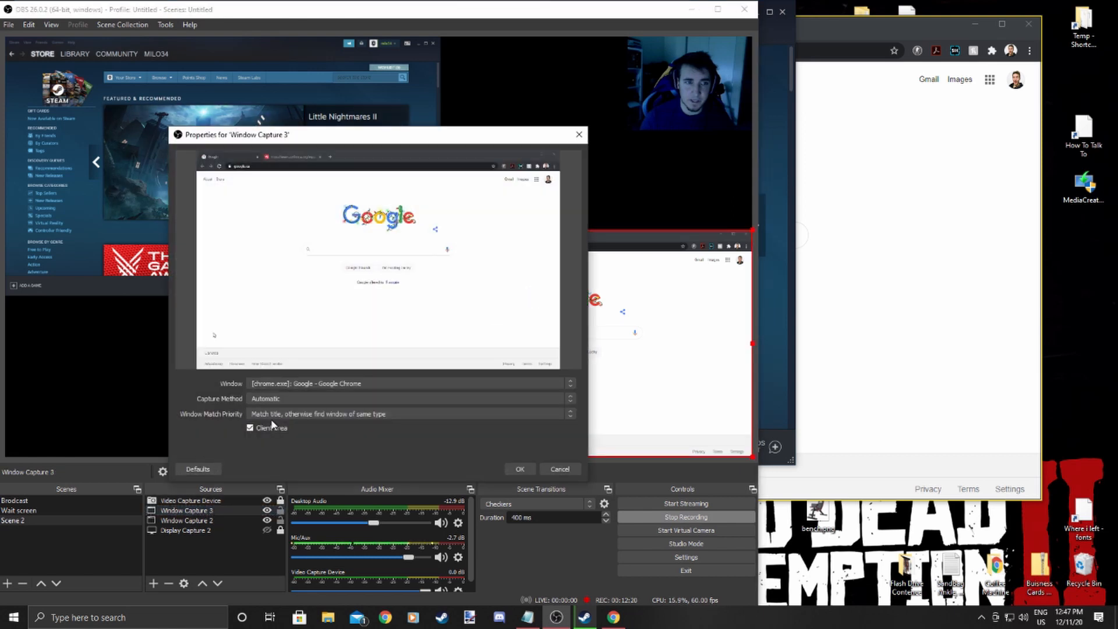
click(275, 426)
click(522, 471)
Rename the Chrome window capture source to Internet.
right_click(209, 511)
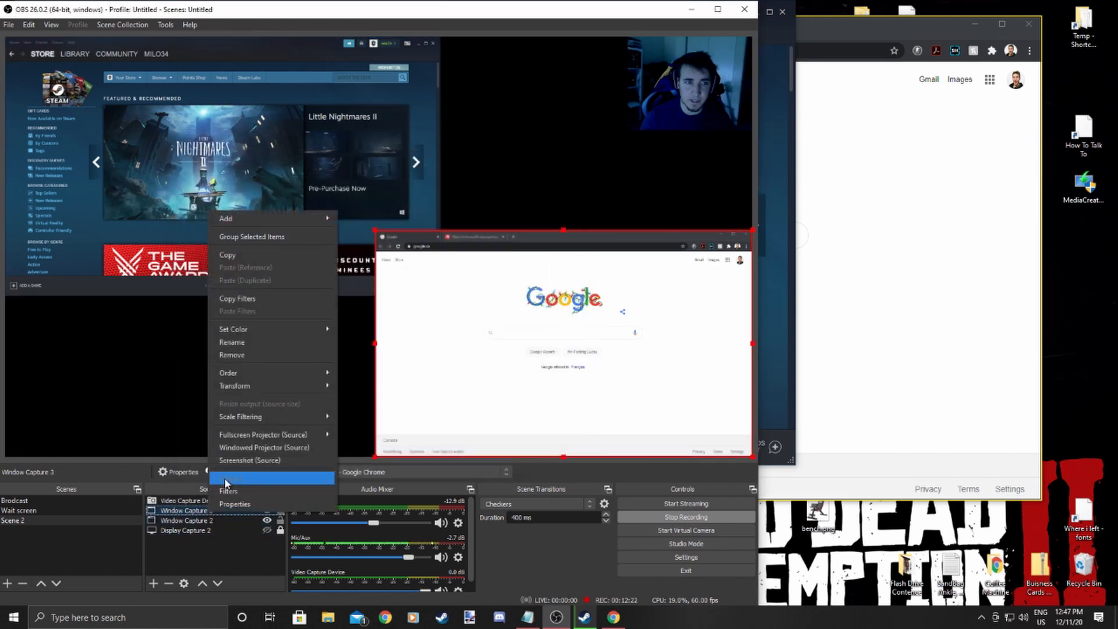
click(236, 340)
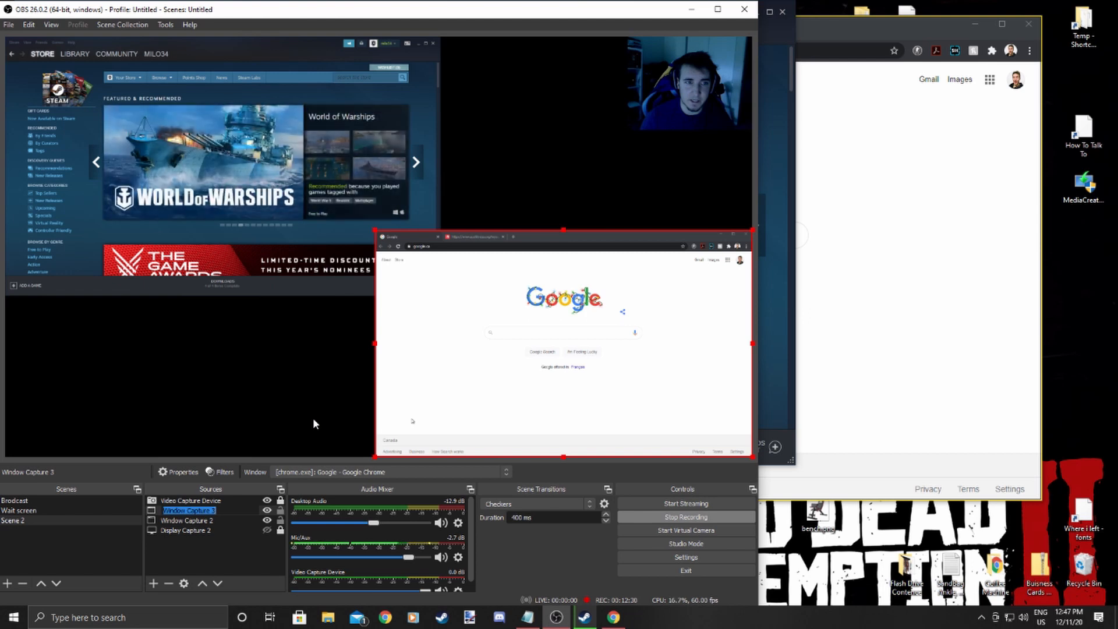
text(In)
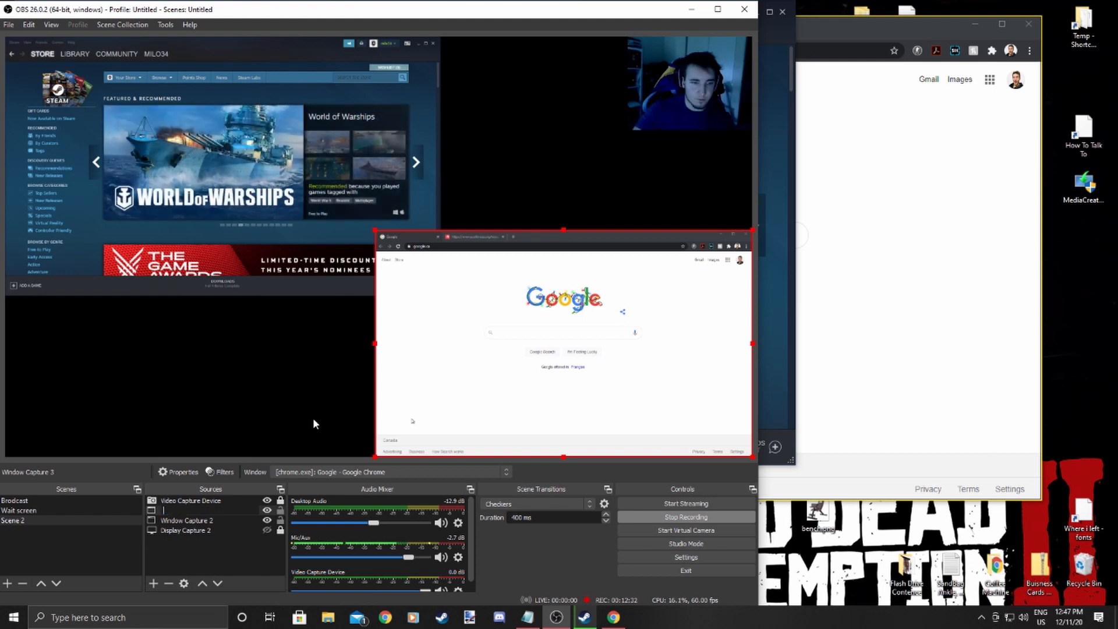
text(ternet)
key(Return)
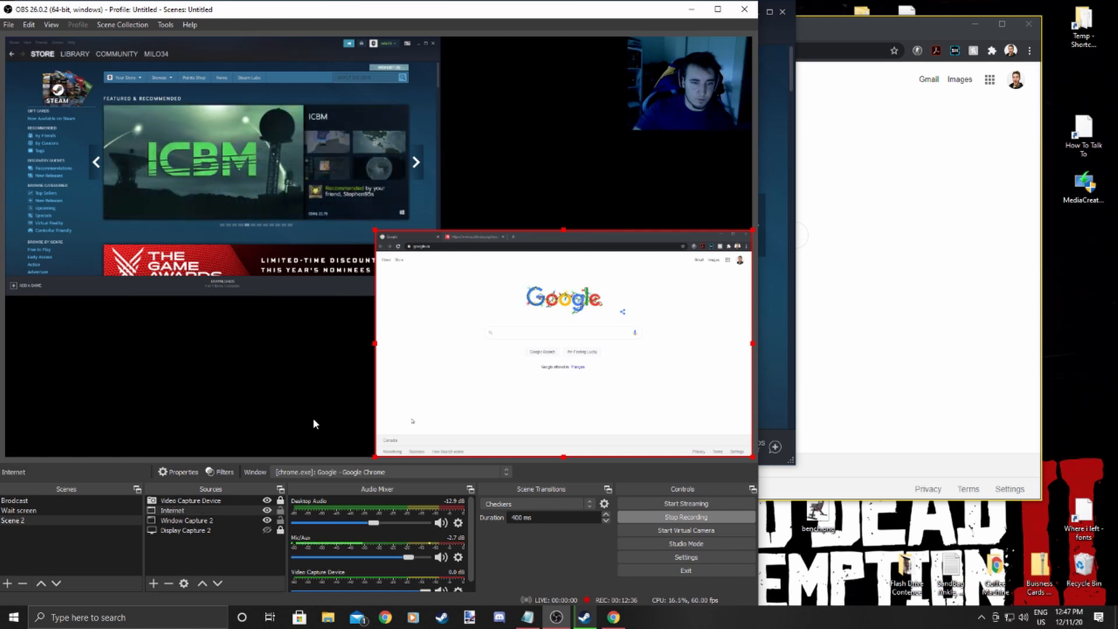
Toggle the lock on the Internet source.
click(267, 510)
click(267, 511)
click(269, 512)
click(269, 512)
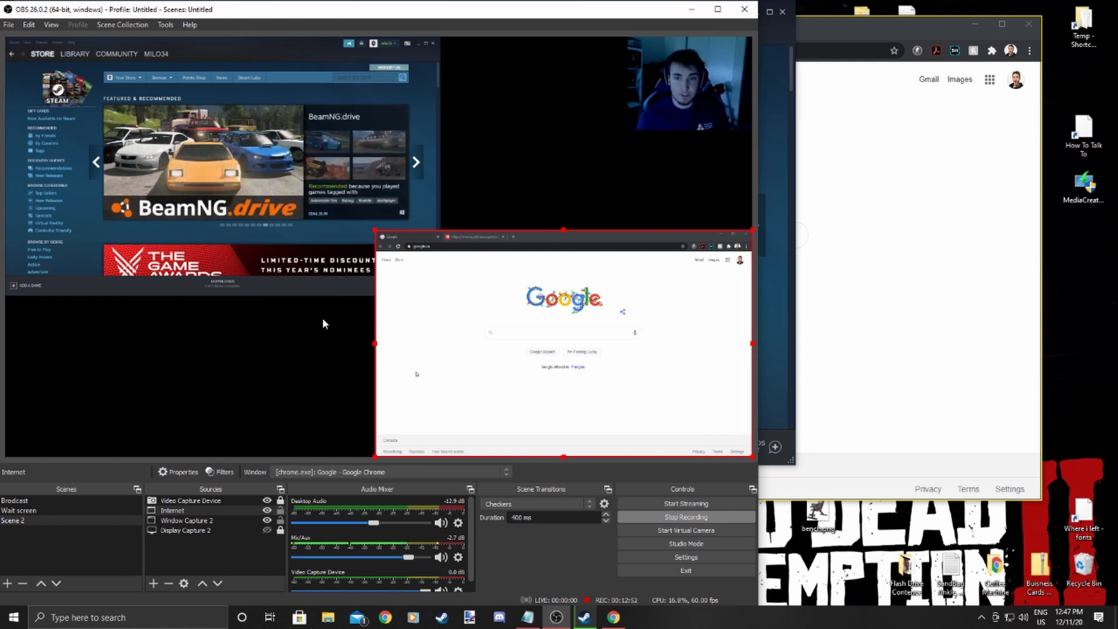
Open the Steam overlay and open the live broadcast page from its broadcasting settings.
key(shift+Tab)
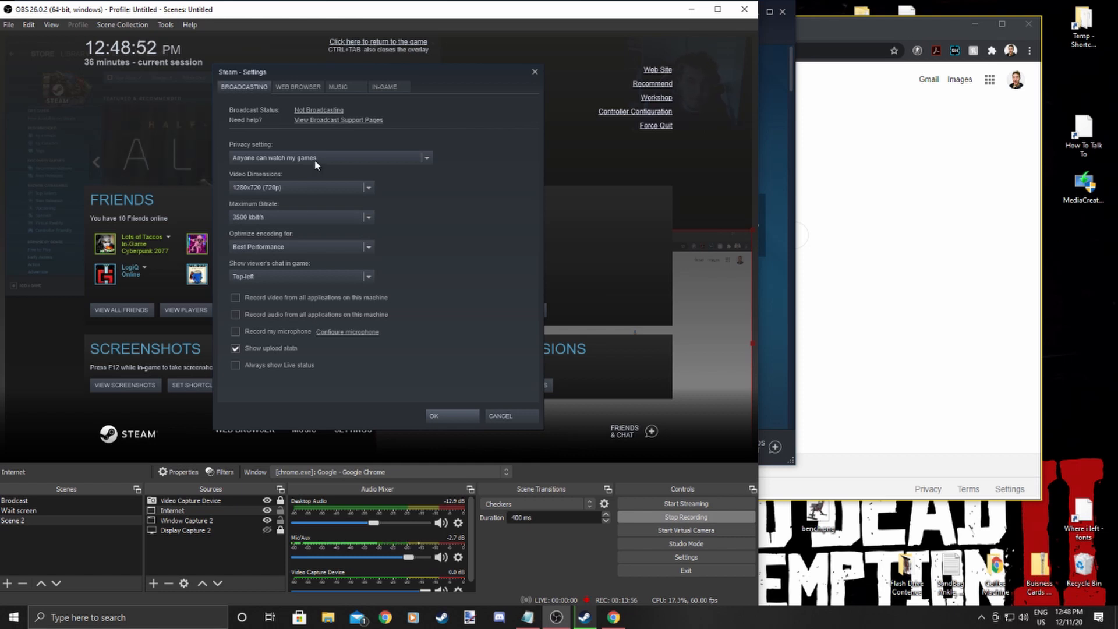
click(320, 131)
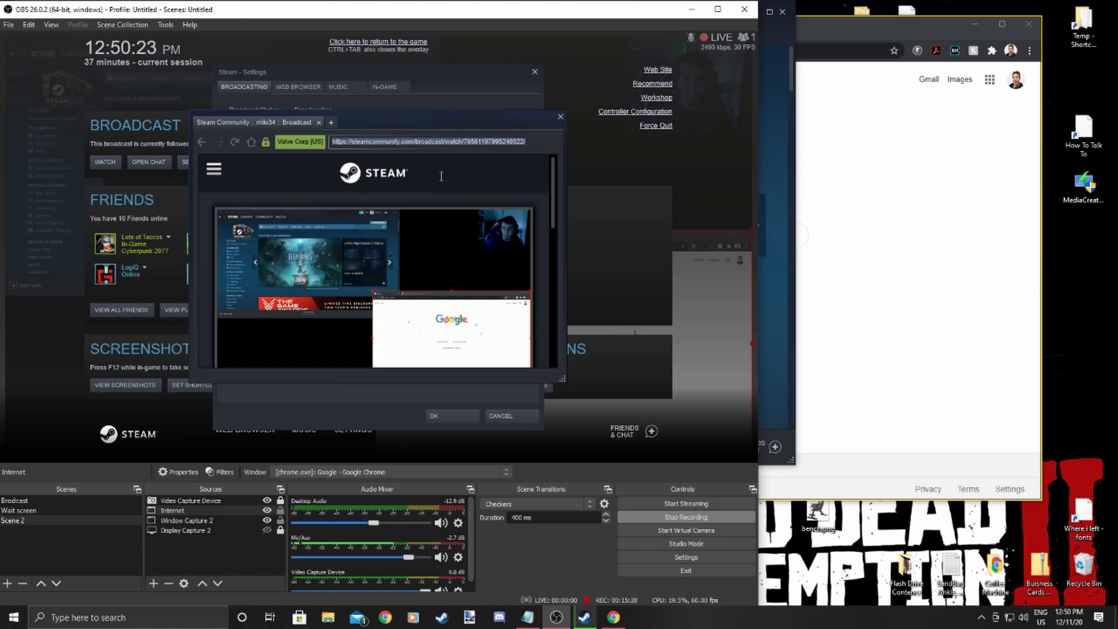
Open a new Chrome tab and load the pasted Steam Community broadcast URL.
click(815, 42)
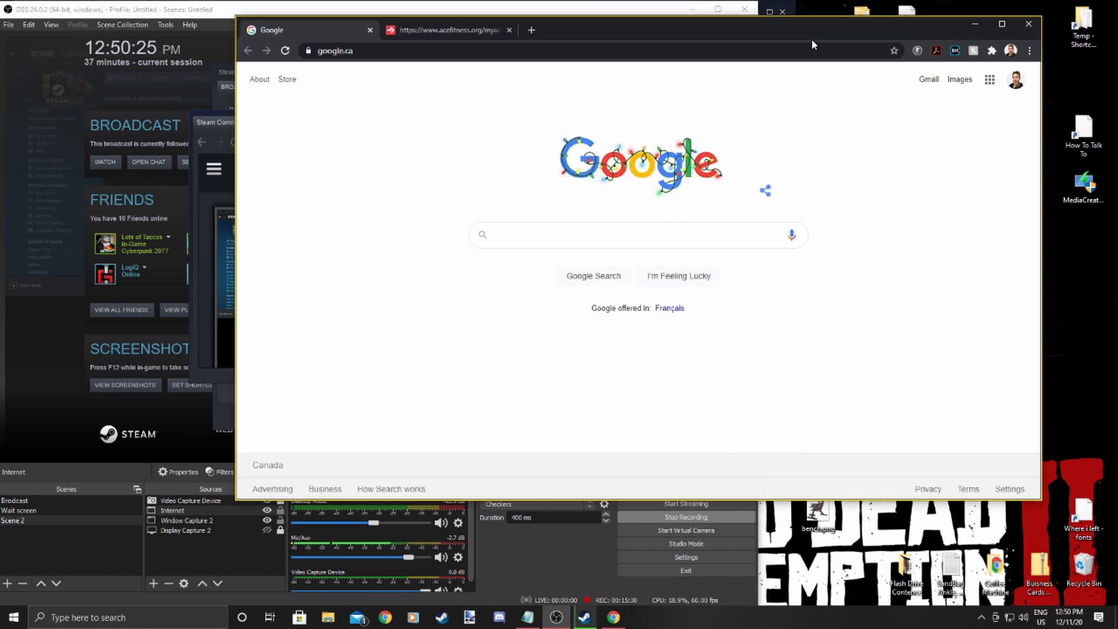
click(529, 29)
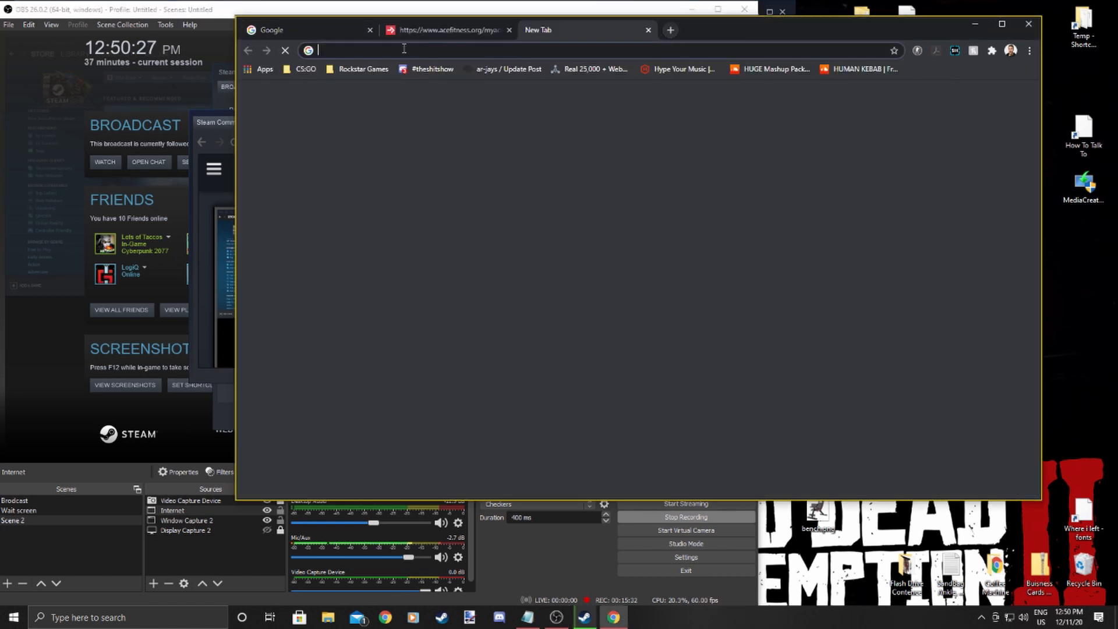
right_click(401, 52)
click(448, 132)
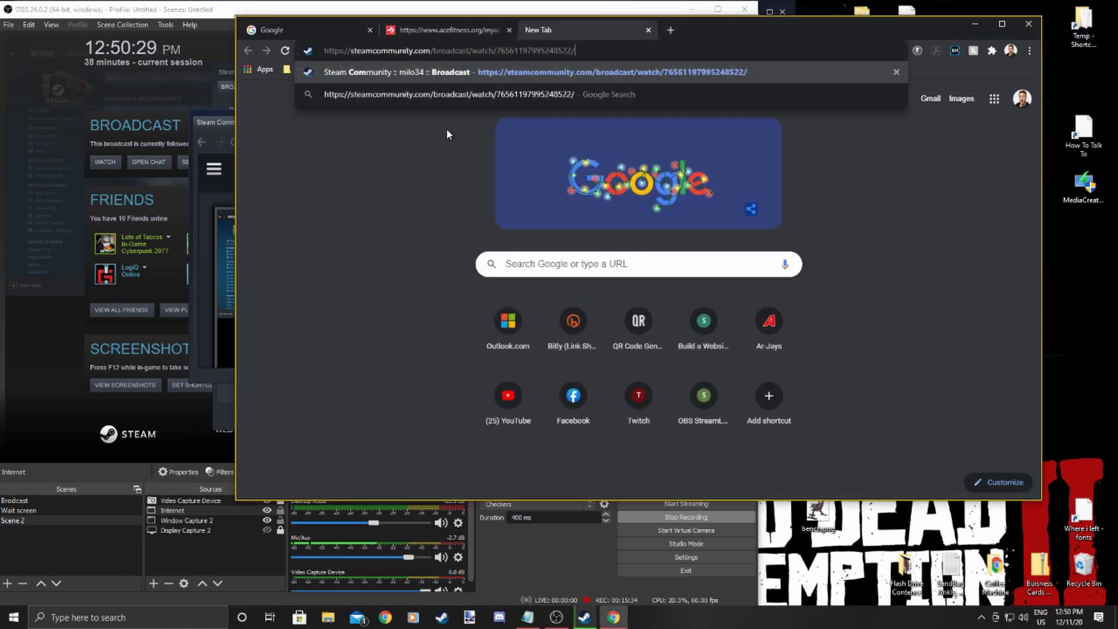
key(Return)
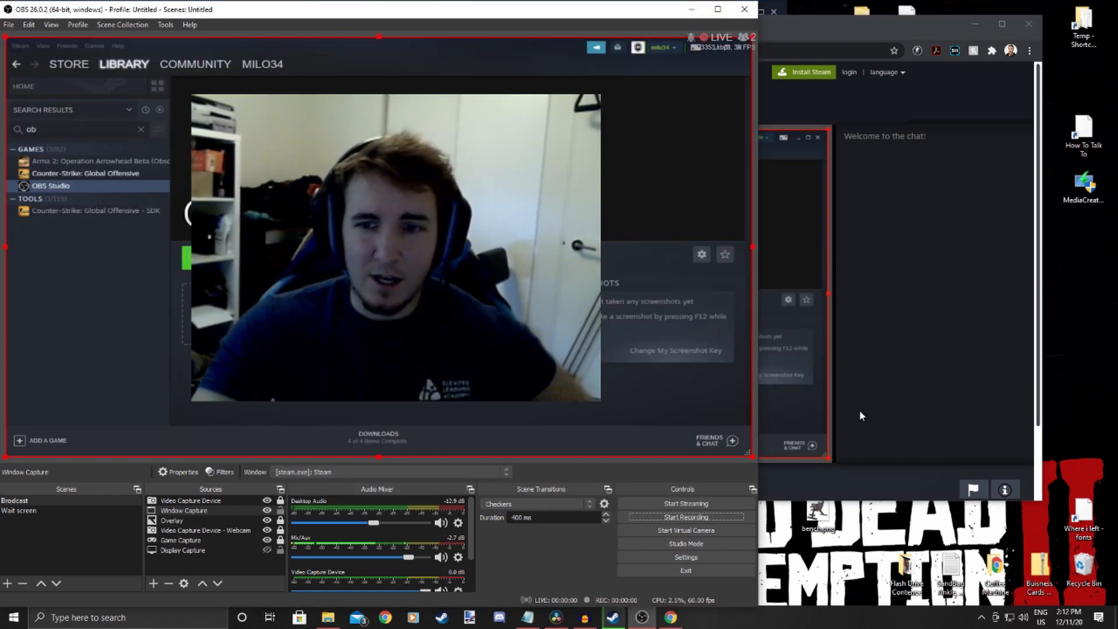
Move the Chrome window showing the Steam broadcast to the desktop's lower right, beside OBS.
drag(841, 31, 1087, 140)
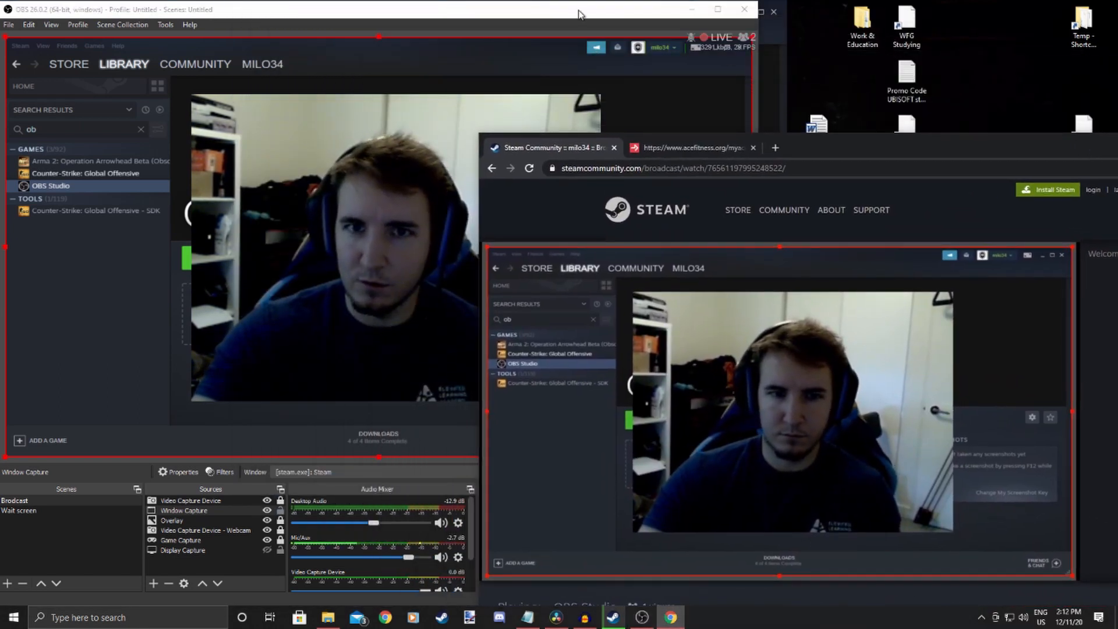
click(579, 12)
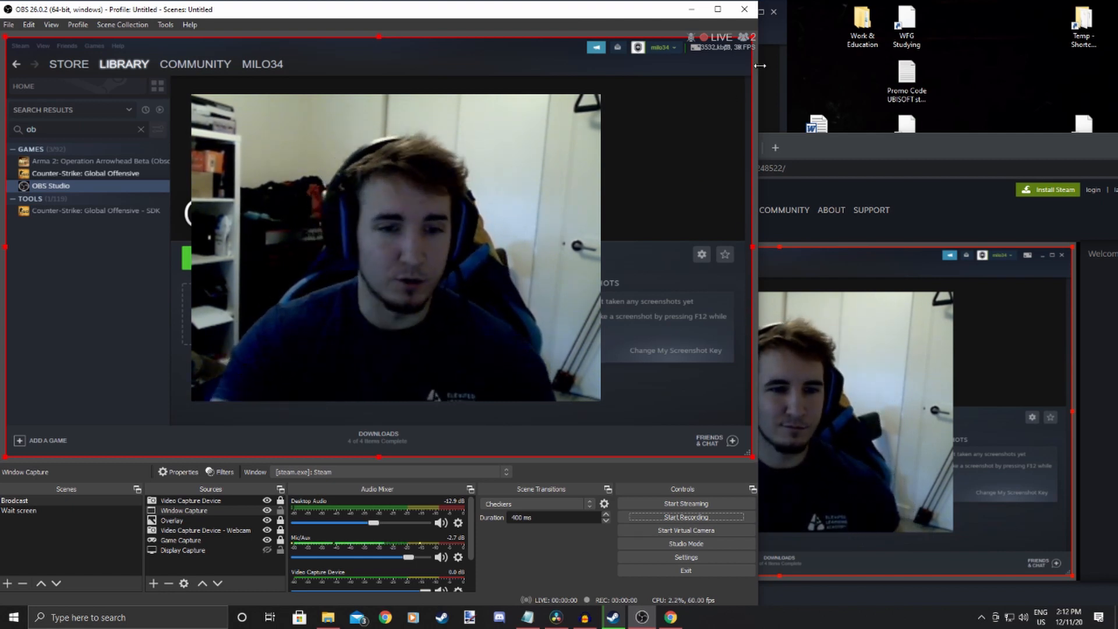
drag(760, 66, 949, 58)
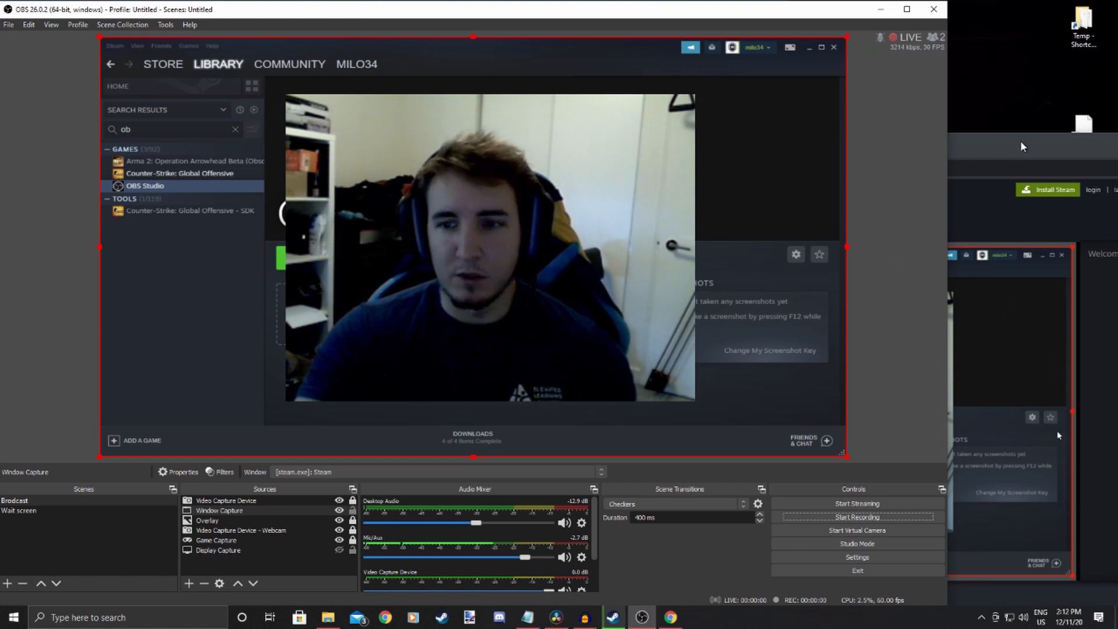
click(1002, 143)
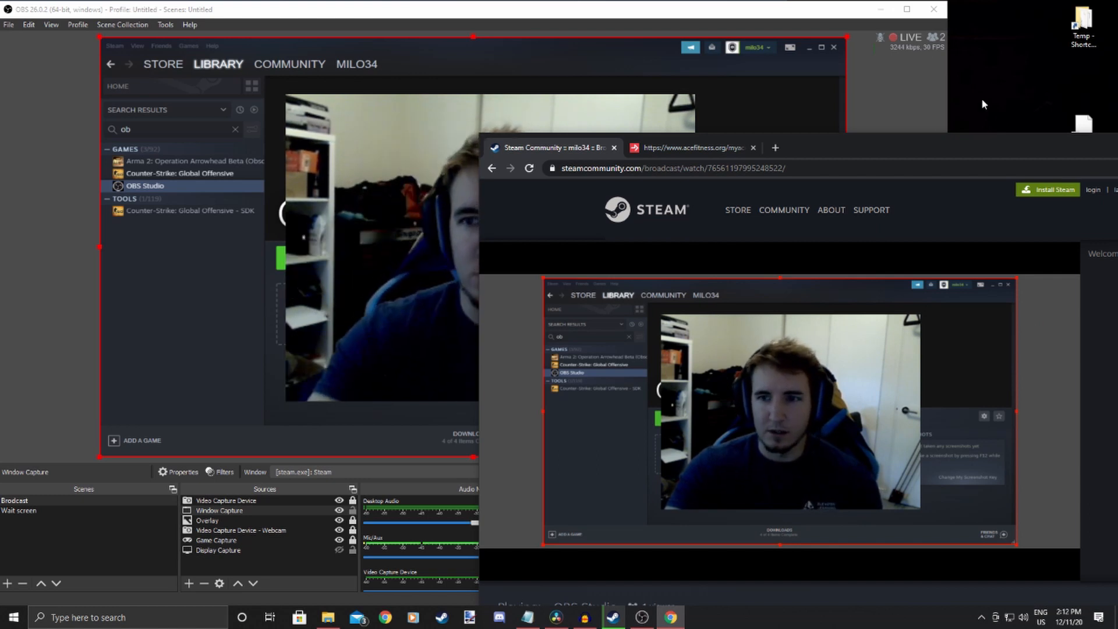
drag(947, 73, 759, 72)
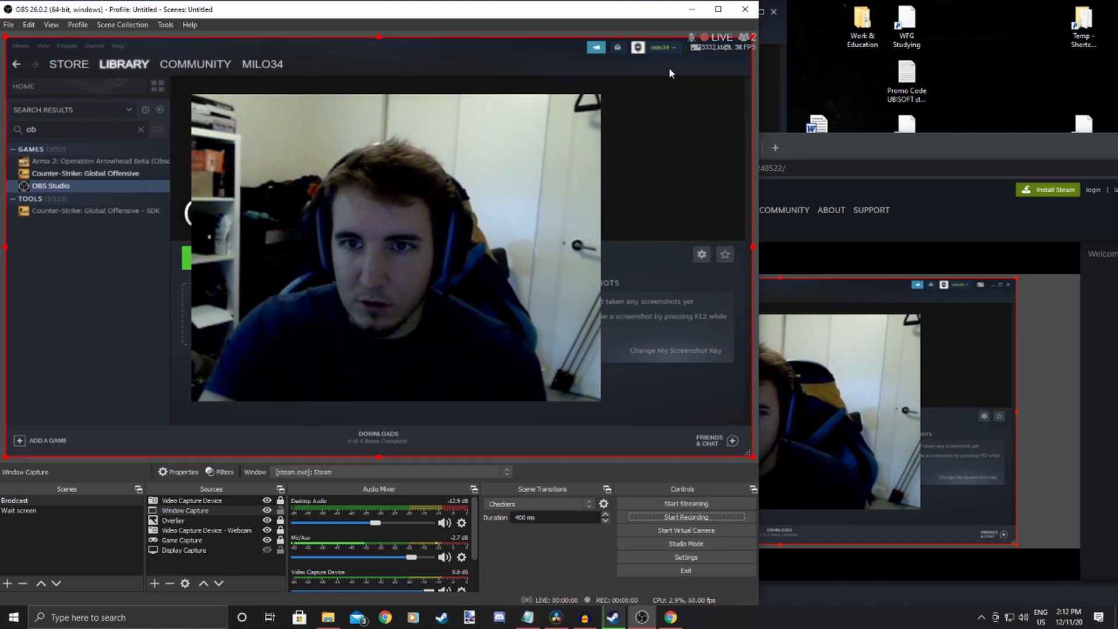